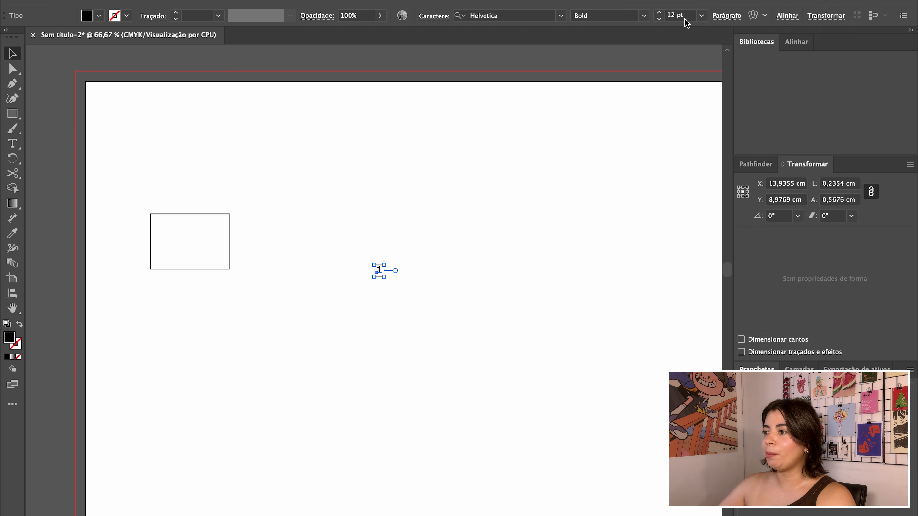
- Move the number 1 into the rectangle's upper-left corner and duplicate the numbered cell into a grid of seven columns by five rows
{"action": "left_click_drag", "start_coordinate": [379, 269], "coordinate": [158, 231]}
{"action": "left_click", "coordinate": [323, 234]}
{"action": "left_click_drag", "start_coordinate": [93, 175], "coordinate": [263, 326]}
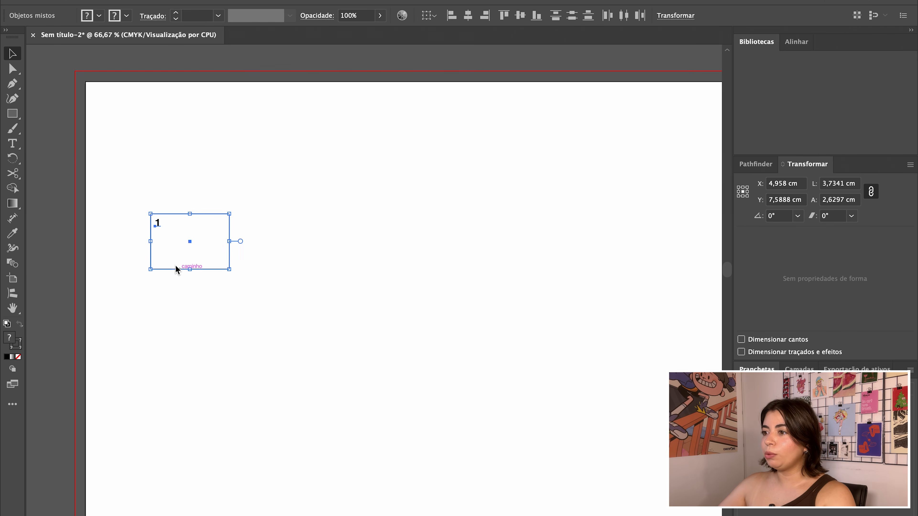
{"action": "left_click_drag", "start_coordinate": [168, 271], "coordinate": [323, 270], "text": "alt"}
{"action": "left_click_drag", "start_coordinate": [323, 269], "coordinate": [403, 275], "text": "alt"}
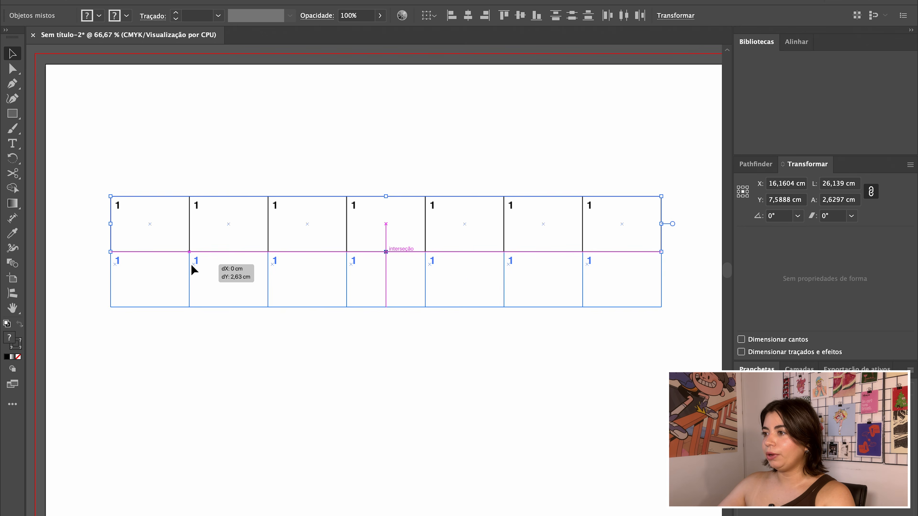
{"action": "left_click_drag", "start_coordinate": [193, 268], "coordinate": [192, 270], "text": "alt"}
{"action": "left_click_drag", "start_coordinate": [192, 272], "coordinate": [194, 381], "text": "alt"}
{"action": "left_click_drag", "start_coordinate": [196, 382], "coordinate": [265, 440], "text": "alt"}
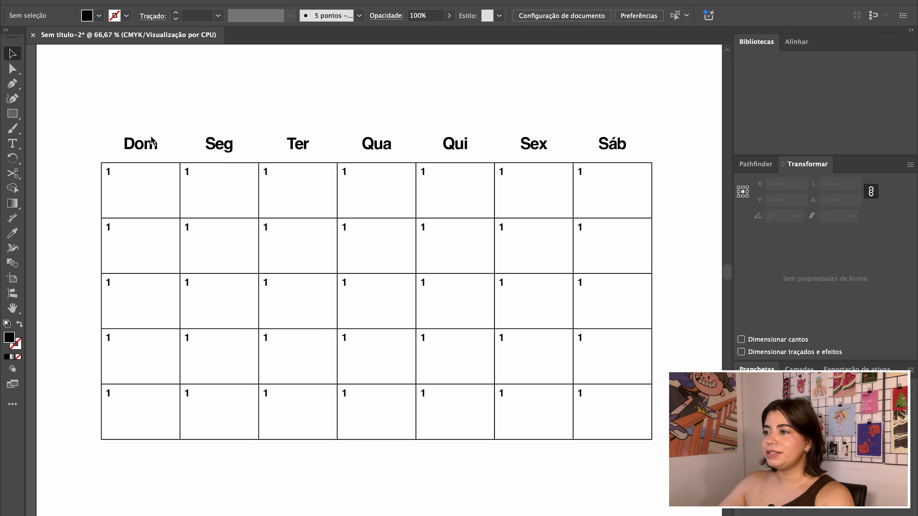
- Select the seven weekday headings from Dom to Sáb above the grid
{"action": "left_click", "coordinate": [142, 144]}
{"action": "left_click", "coordinate": [219, 144], "text": "shift"}
{"action": "left_click", "coordinate": [298, 144], "text": "shift"}
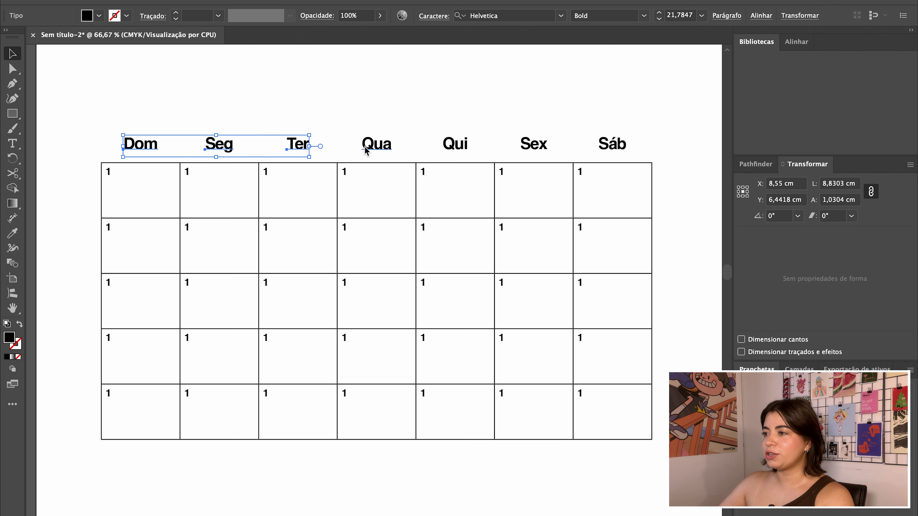
{"action": "left_click", "coordinate": [367, 149], "text": "shift"}
{"action": "left_click", "coordinate": [455, 147], "text": "shift"}
{"action": "left_click", "coordinate": [533, 146], "text": "shift"}
{"action": "left_click", "coordinate": [613, 146], "text": "shift"}
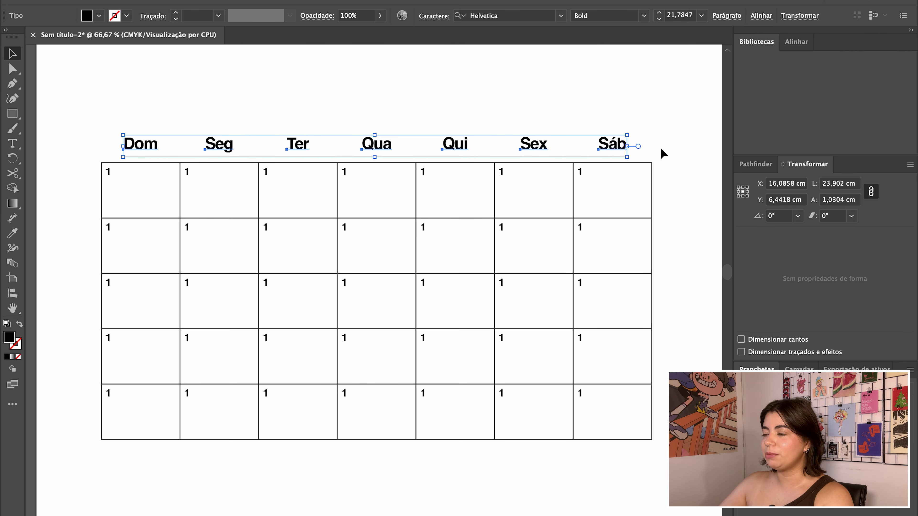
{"action": "left_click", "coordinate": [665, 153]}
- Switch to the Calendar app to check which weekday January 2026 starts on, and return to the drawing
{"action": "key", "text": "super+Tab"}
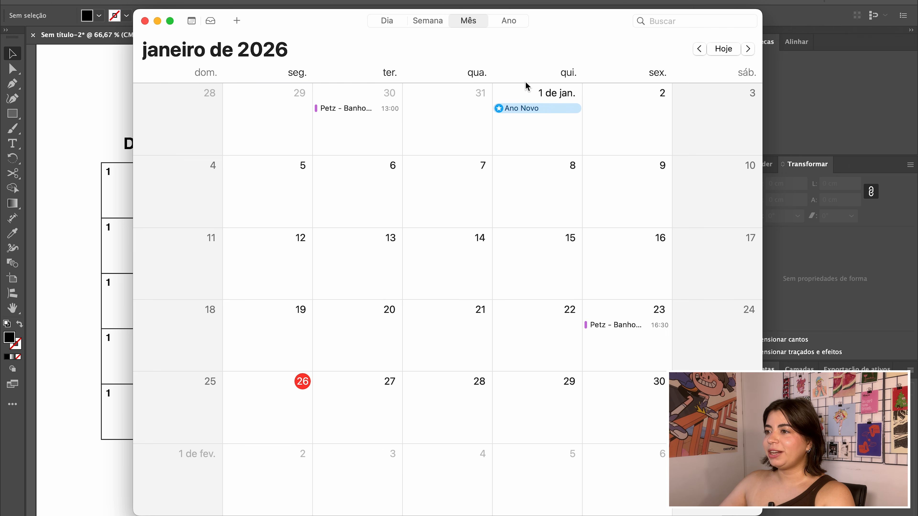
{"action": "left_click", "coordinate": [94, 170]}
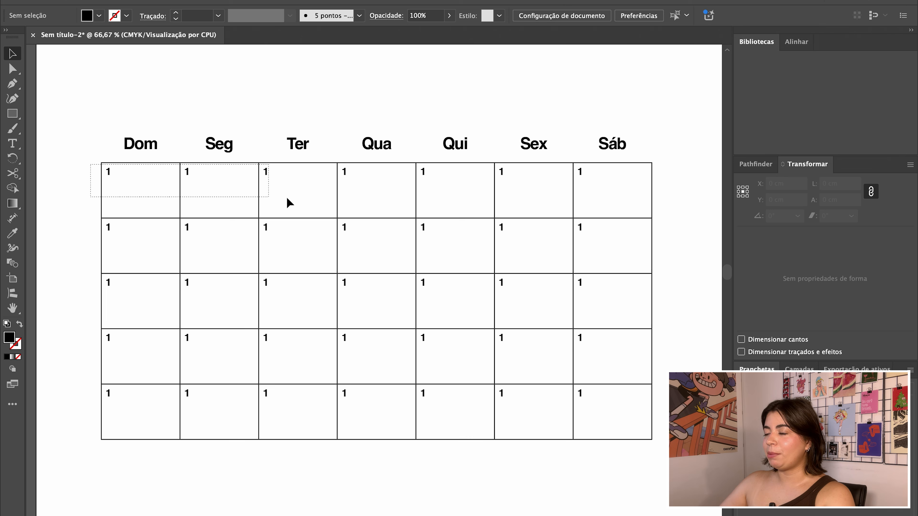
- Try to delete the first-row cells under Dom to Qua
{"action": "left_click_drag", "start_coordinate": [401, 194], "coordinate": [402, 195]}
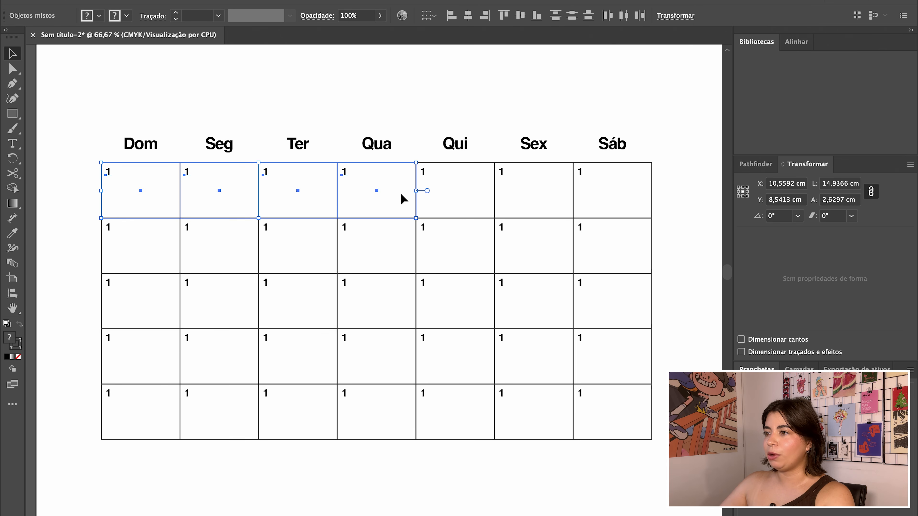
{"action": "key", "text": "Delete"}
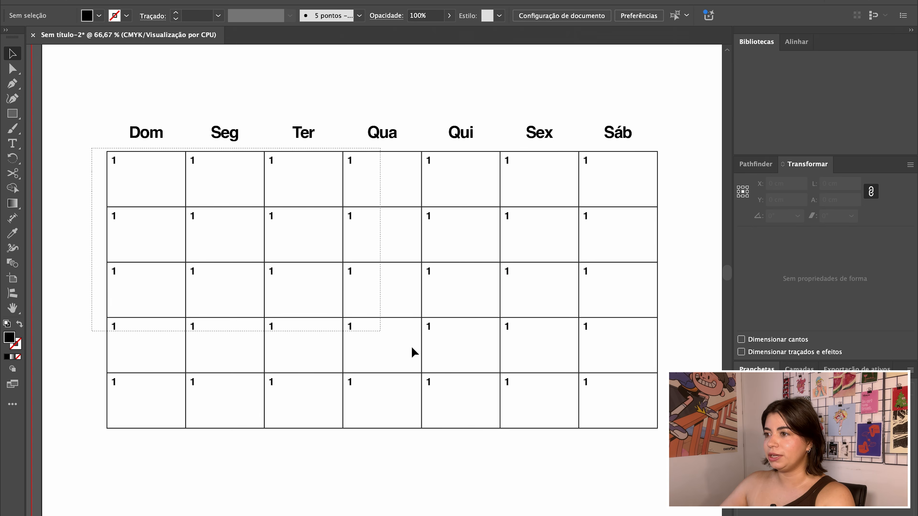
- Copy the whole grid of numbered cells and paste the copy on the artboard to the right of the original
{"action": "left_click_drag", "start_coordinate": [669, 441], "coordinate": [669, 441]}
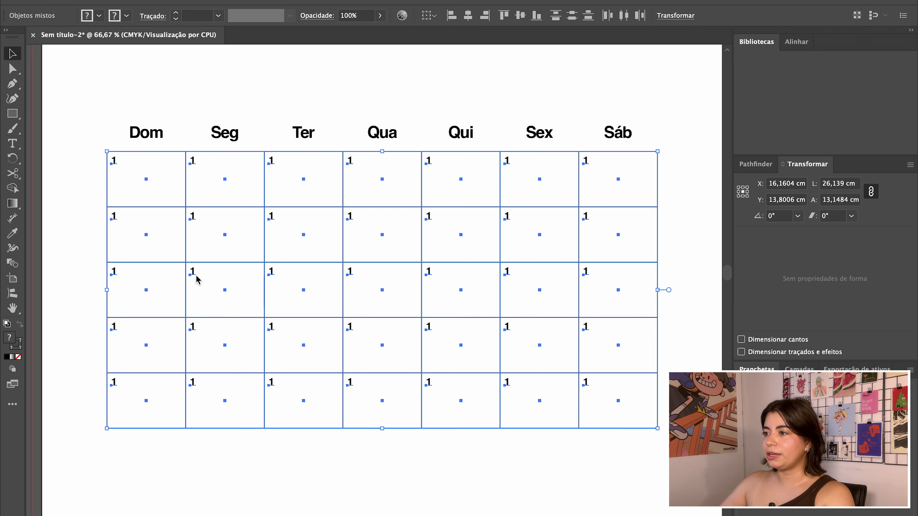
{"action": "scroll", "coordinate": [195, 275], "scroll_direction": "right", "scroll_amount": 15}
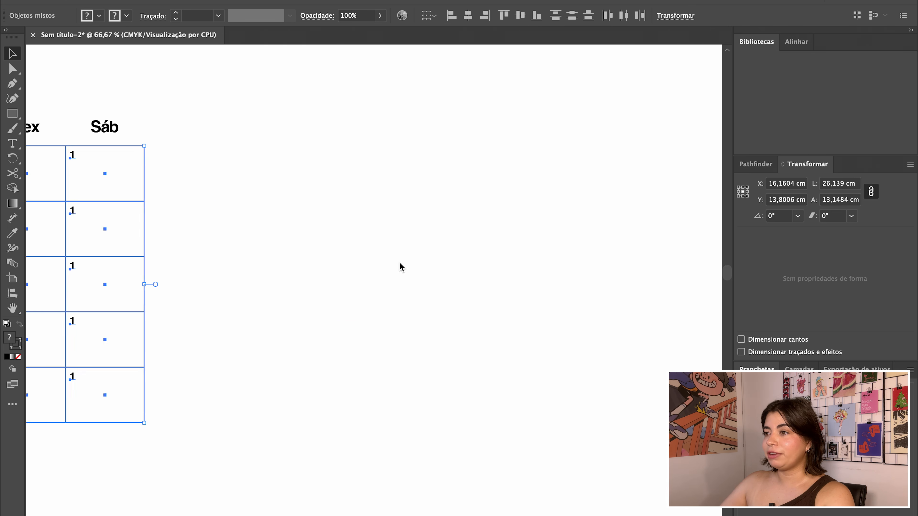
{"action": "left_click", "coordinate": [451, 262]}
{"action": "key", "text": "super+v"}
{"action": "left_click_drag", "start_coordinate": [181, 224], "coordinate": [314, 215]}
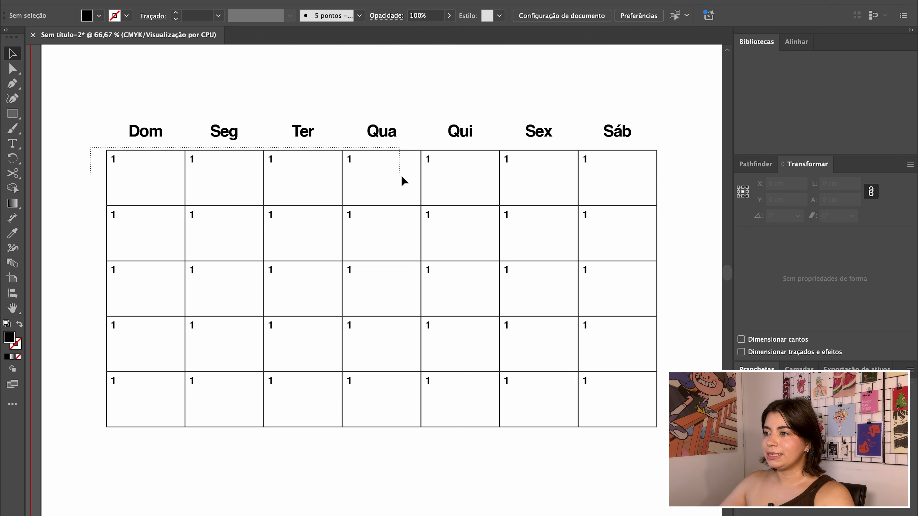
- Delete the four first-row cells under Dom, Seg, Ter and Qua in the original grid
{"action": "left_click", "coordinate": [402, 181]}
{"action": "key", "text": "Delete"}
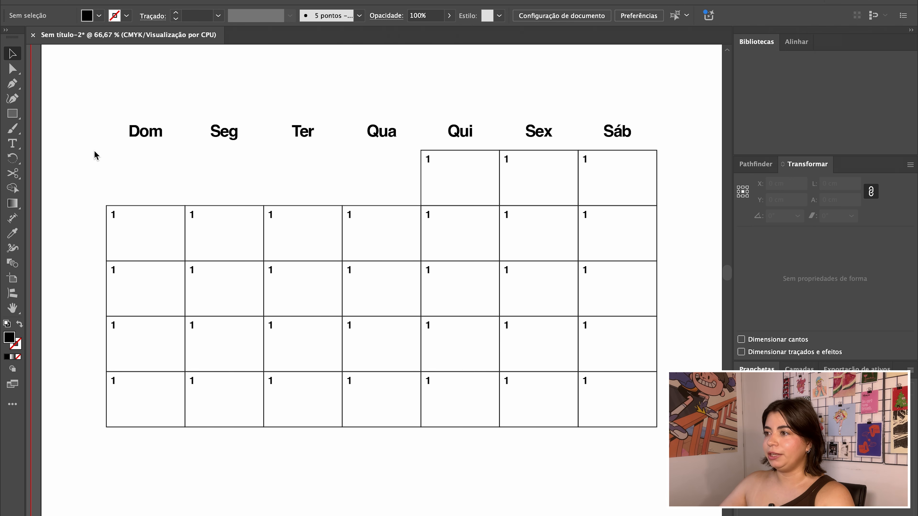
- Select the cell numbers of the January grid and number them from 1 to 31 by rows
{"action": "key", "text": "super+a"}
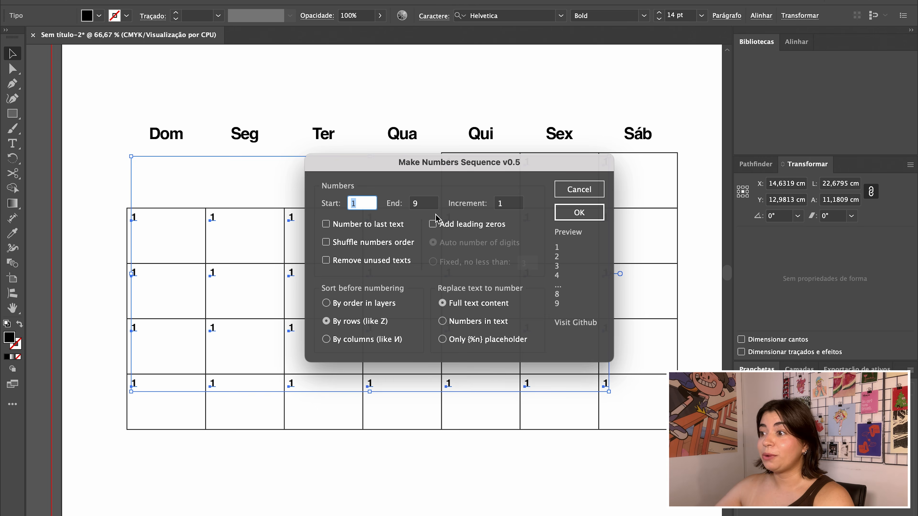
{"action": "left_click", "coordinate": [578, 212]}
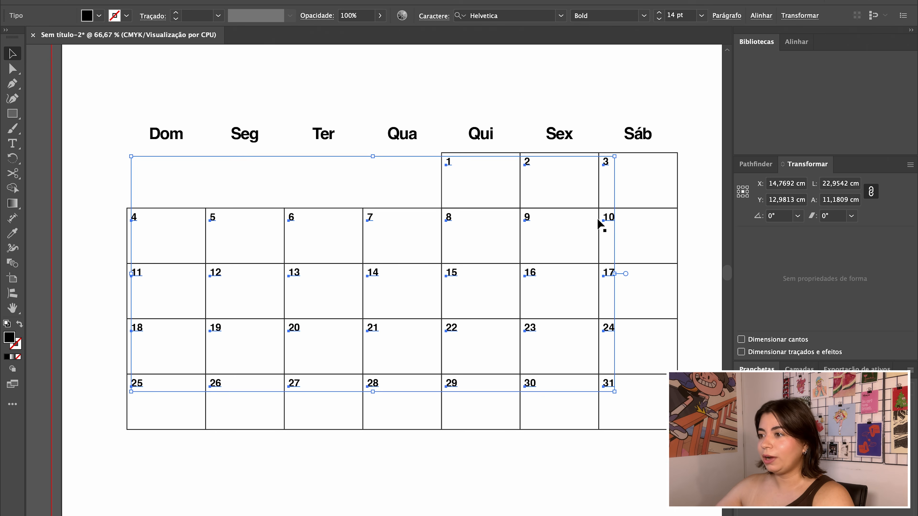
{"action": "left_click", "coordinate": [697, 227]}
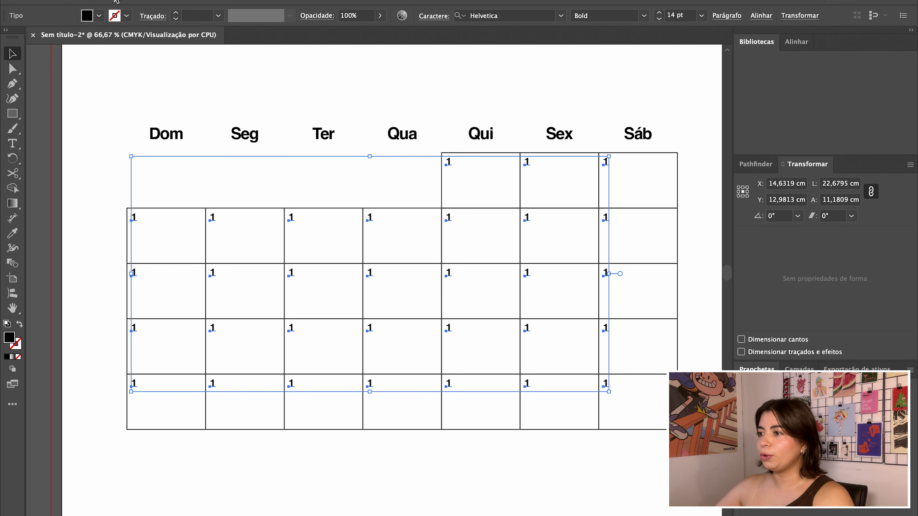
- Run the MakeNumbersSequence script on the selected January numbers with start 1, end 31, increment 1, sorted by rows
{"action": "left_click", "coordinate": [88, 2]}
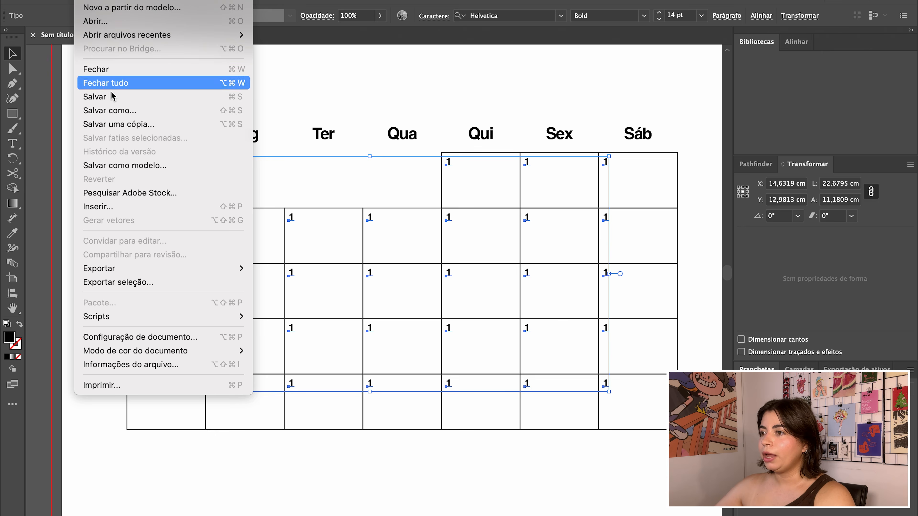
{"action": "mouse_move", "coordinate": [159, 320]}
{"action": "scroll", "coordinate": [358, 405], "scroll_direction": "down", "scroll_amount": 5}
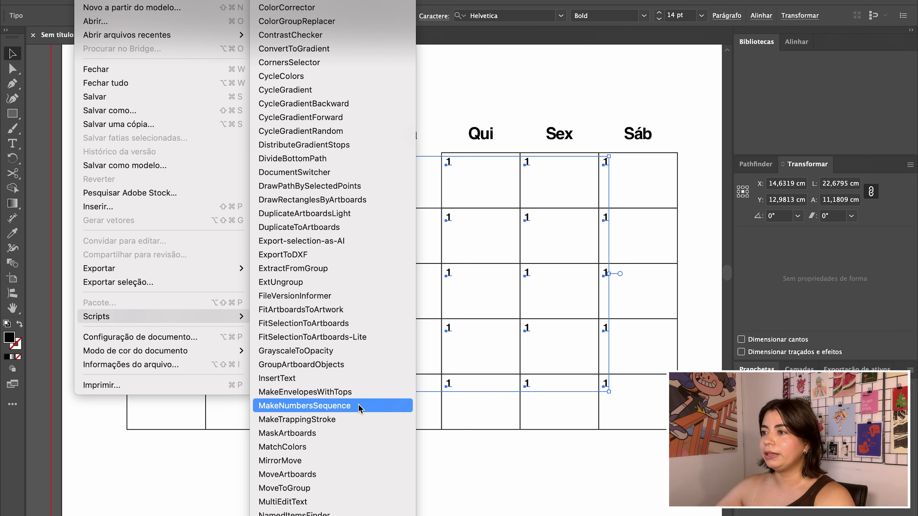
{"action": "left_click", "coordinate": [358, 405]}
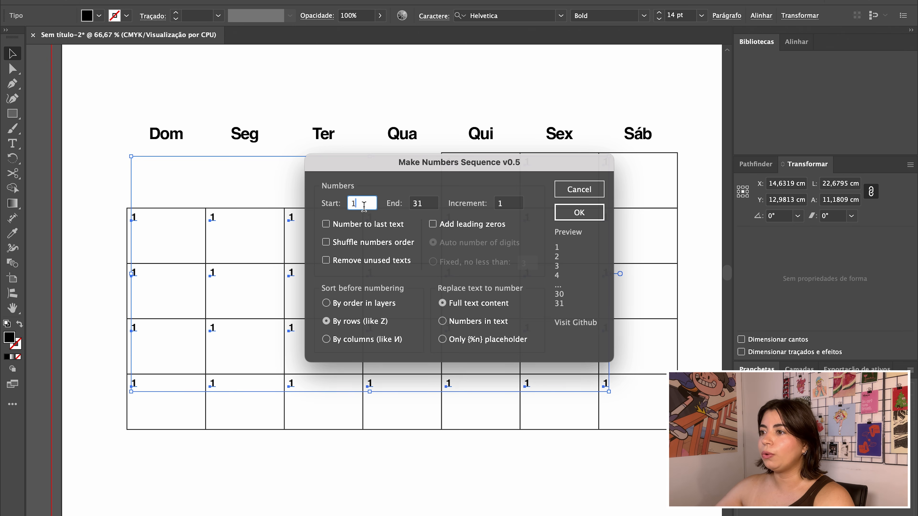
{"action": "key", "text": "Tab"}
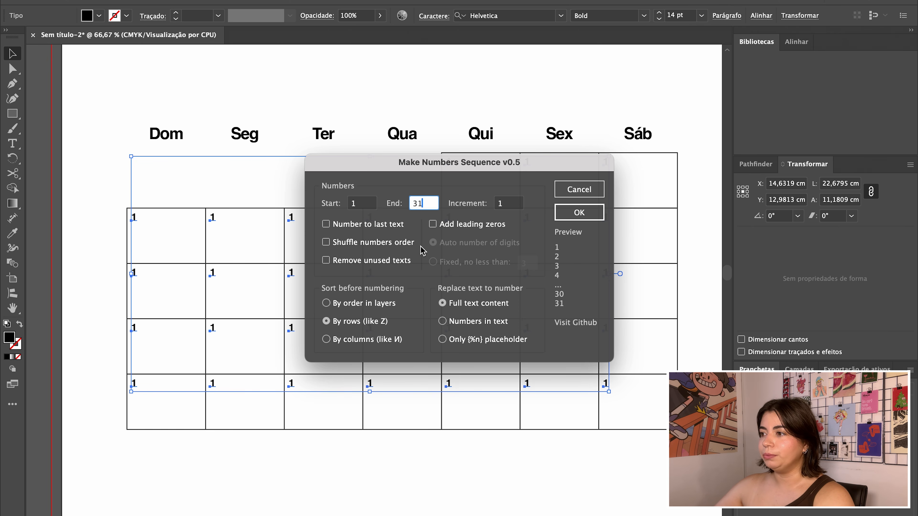
{"action": "left_click", "coordinate": [363, 325]}
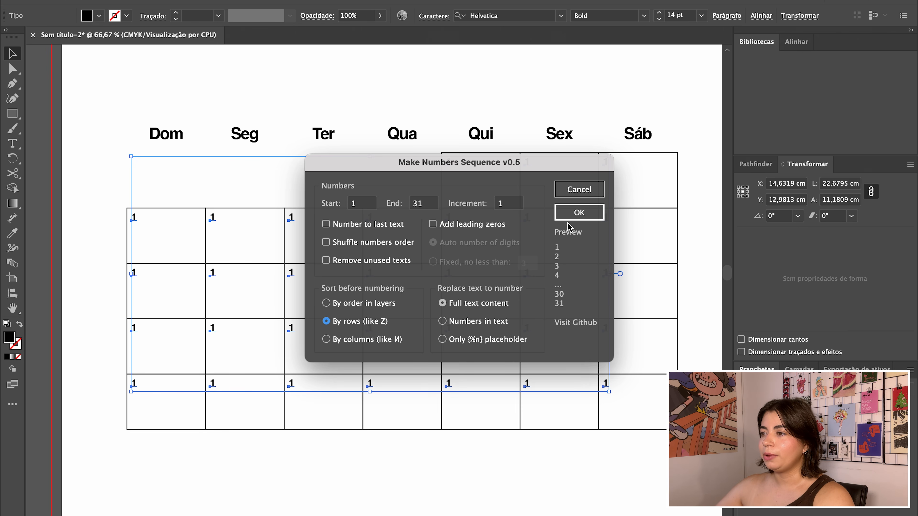
{"action": "left_click", "coordinate": [578, 213]}
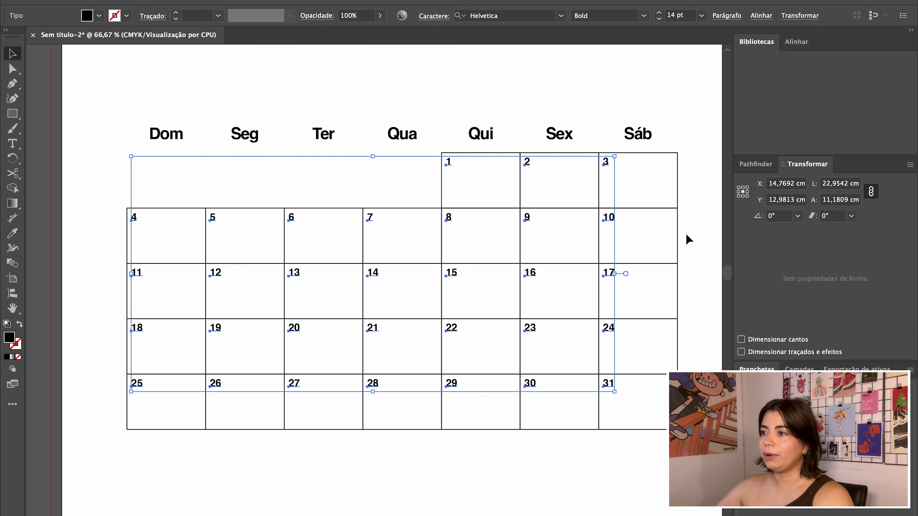
{"action": "left_click", "coordinate": [686, 235]}
- Paste another copy of the unnumbered grid and place it directly beneath the January grid
{"action": "key", "text": "ctrl+1"}
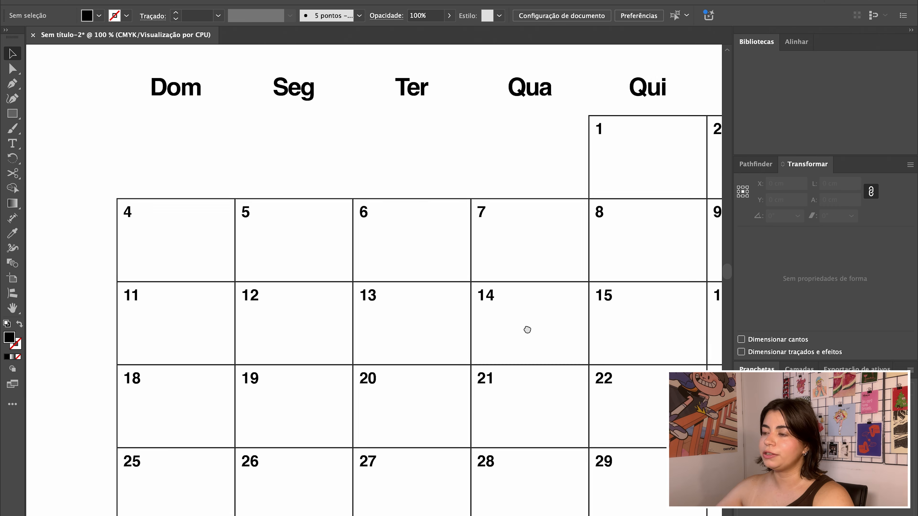
{"action": "left_click_drag", "start_coordinate": [526, 328], "coordinate": [309, 282]}
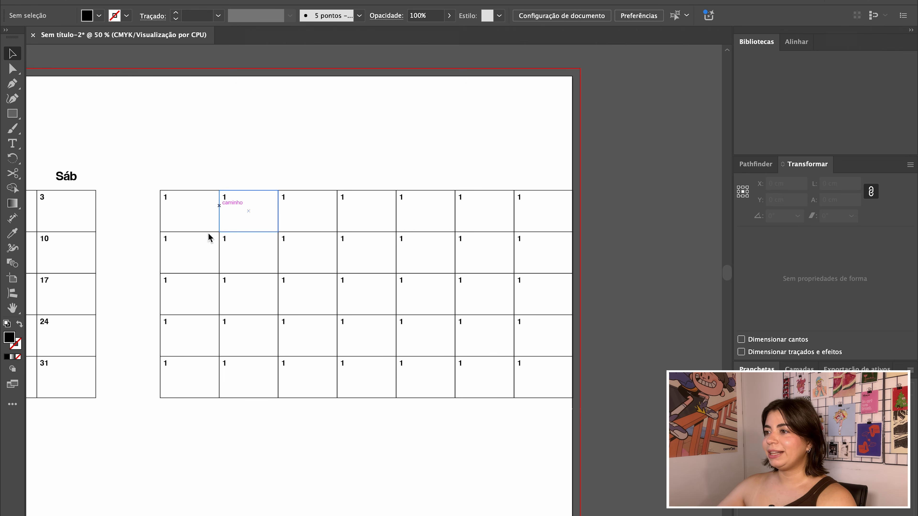
{"action": "left_click_drag", "start_coordinate": [179, 472], "coordinate": [553, 407]}
{"action": "left_click_drag", "start_coordinate": [297, 433], "coordinate": [420, 384]}
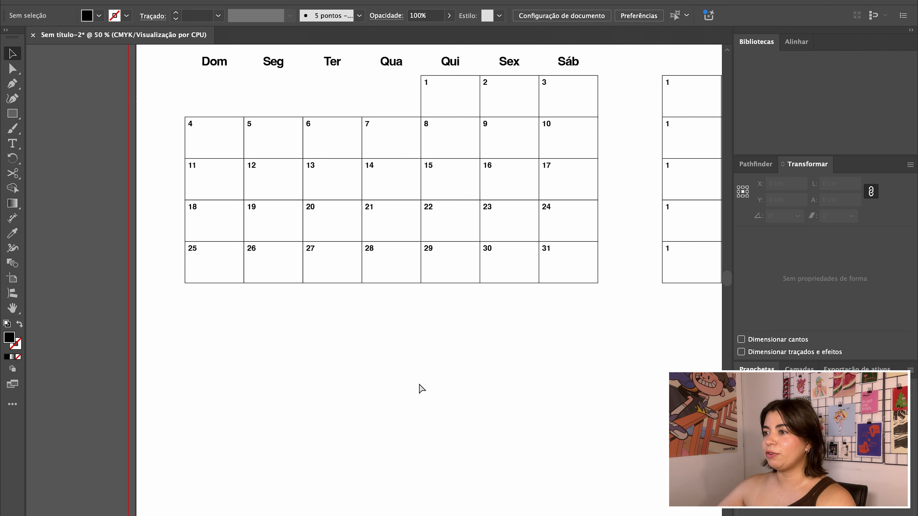
{"action": "key", "text": "ctrl+v"}
{"action": "left_click_drag", "start_coordinate": [348, 288], "coordinate": [383, 470]}
{"action": "left_click", "coordinate": [642, 410]}
- Check February 2026 in the Calendar app and delete the last row of the newly added grid
{"action": "key", "text": "super+Tab"}
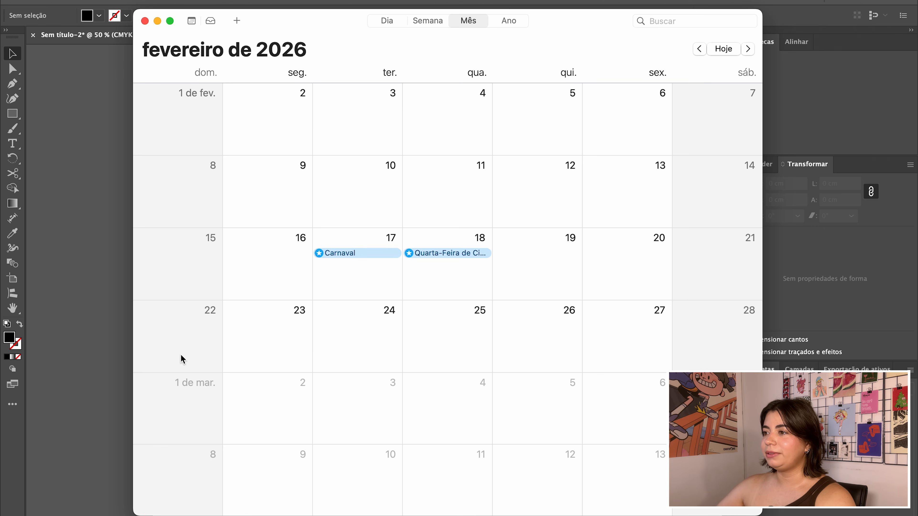
{"action": "key", "text": "super+Tab"}
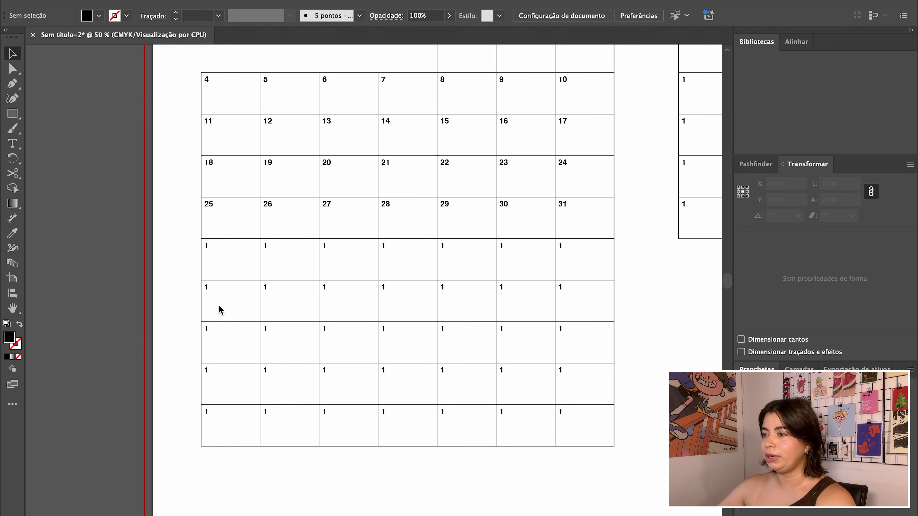
{"action": "left_click_drag", "start_coordinate": [178, 405], "coordinate": [311, 445]}
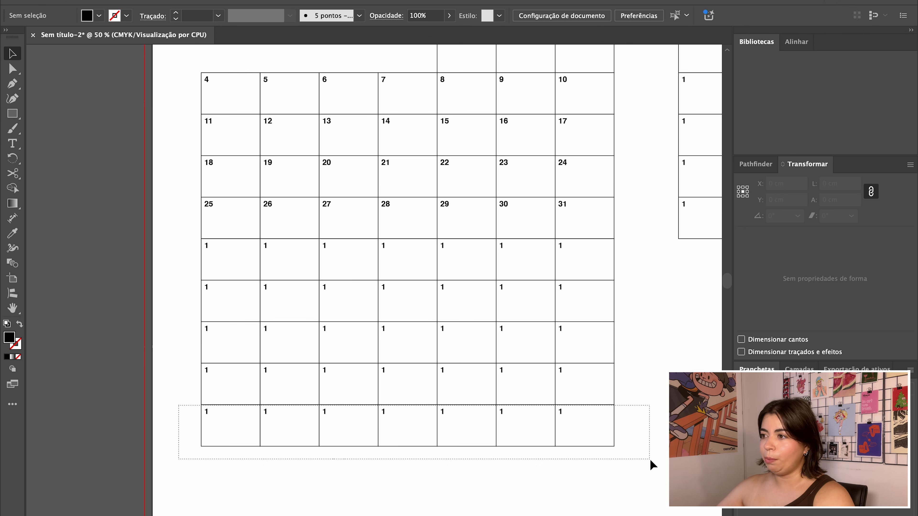
{"action": "left_click_drag", "start_coordinate": [650, 460], "coordinate": [651, 463]}
{"action": "key", "text": "Delete"}
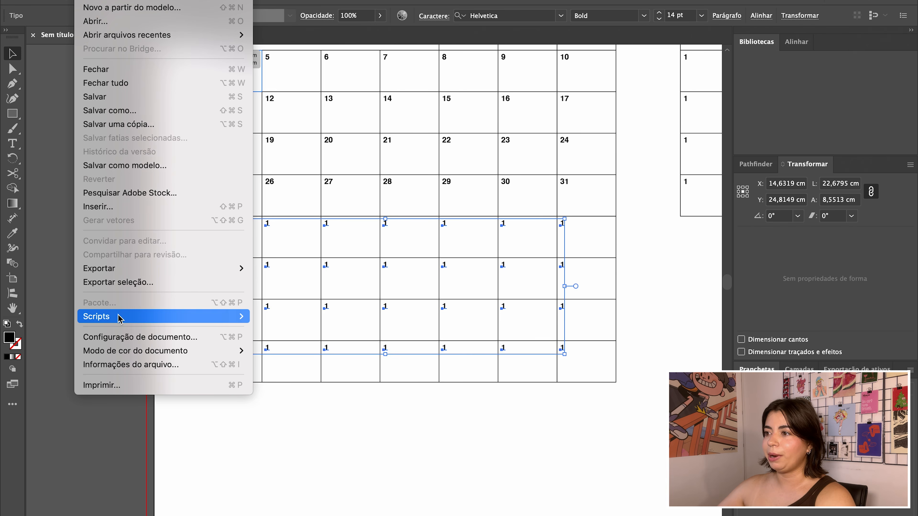
- Run the MakeNumbersSequence script on the selected February numbers with start 1, end 28, sorted by rows
{"action": "mouse_move", "coordinate": [119, 318]}
{"action": "scroll", "coordinate": [365, 370], "scroll_direction": "down", "scroll_amount": 5}
{"action": "scroll", "coordinate": [362, 374], "scroll_direction": "down", "scroll_amount": 3}
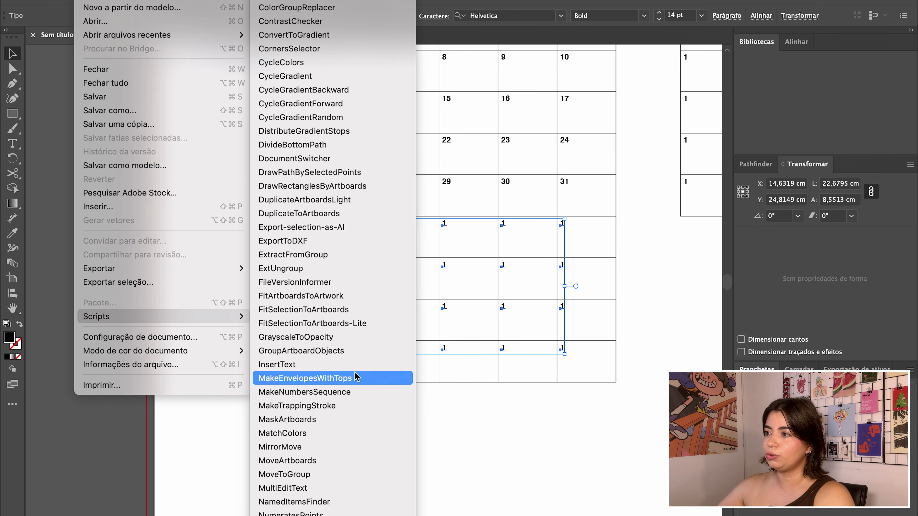
{"action": "left_click", "coordinate": [341, 391]}
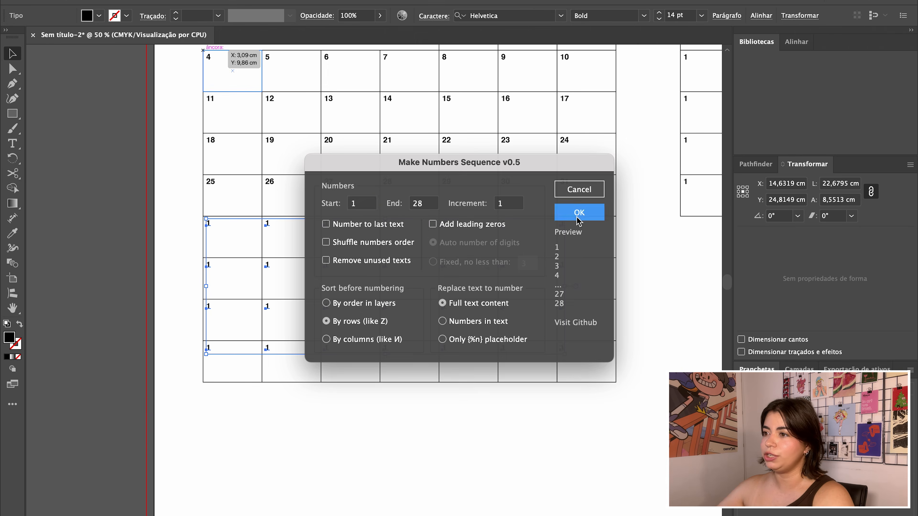
{"action": "left_click", "coordinate": [579, 213]}
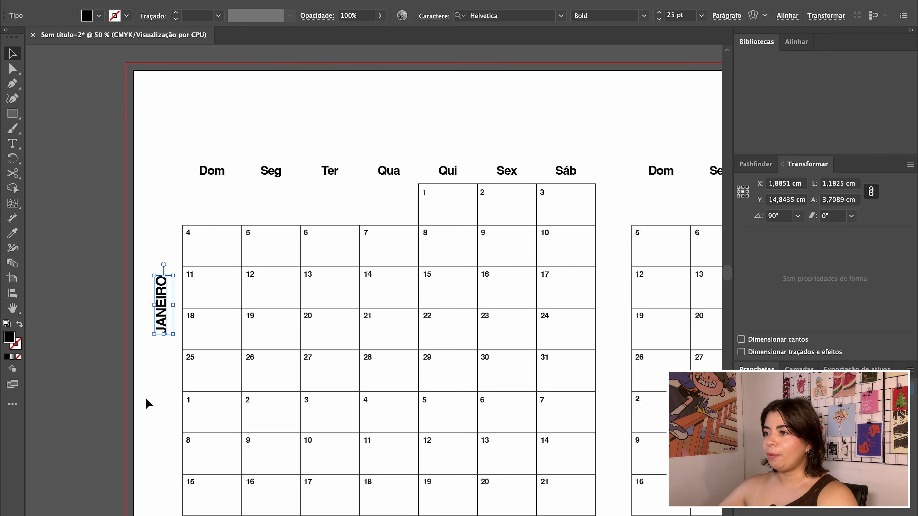
- Duplicate the vertical JANEIRO label down beside the February rows and change the copy's text to FEVEREIRO
{"action": "scroll", "coordinate": [154, 269], "scroll_direction": "down", "scroll_amount": 5}
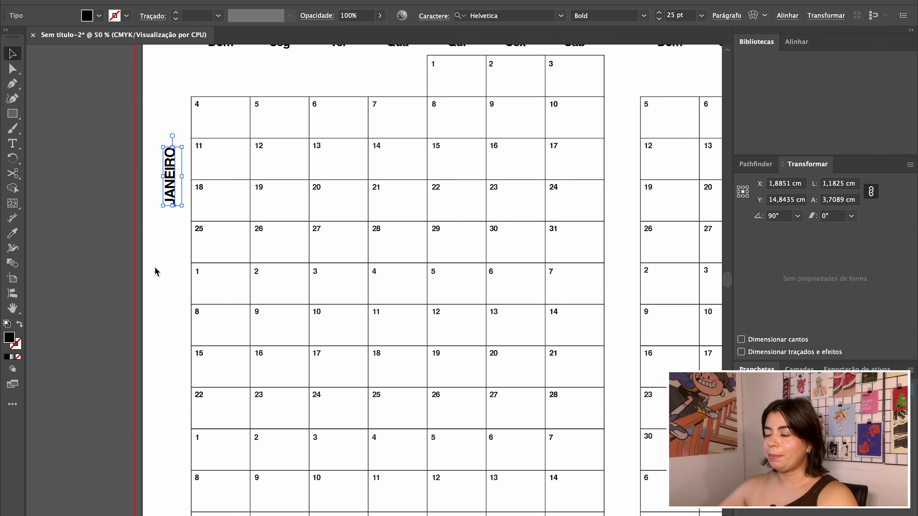
{"action": "left_click_drag", "start_coordinate": [169, 170], "coordinate": [171, 351]}
{"action": "double_click", "coordinate": [170, 352]}
{"action": "type", "text": "FEVEREIRO"}
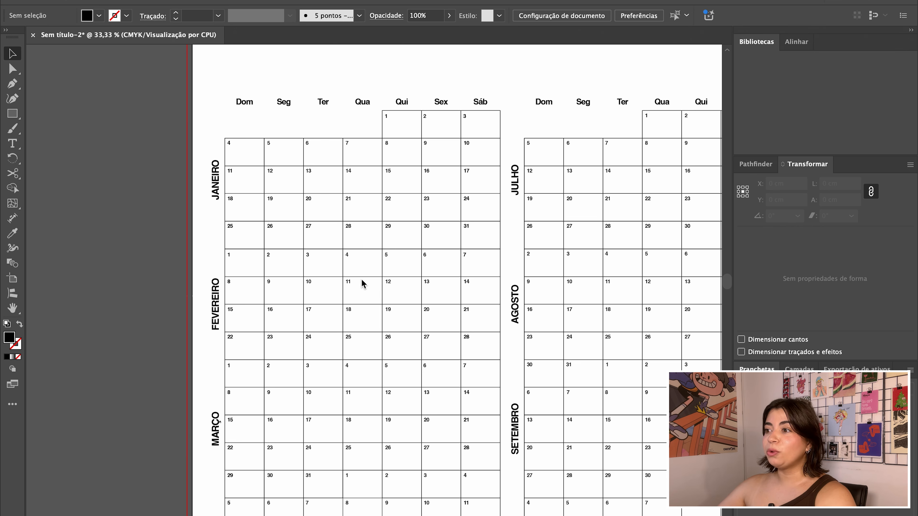
{"action": "left_click_drag", "start_coordinate": [486, 486], "coordinate": [486, 235]}
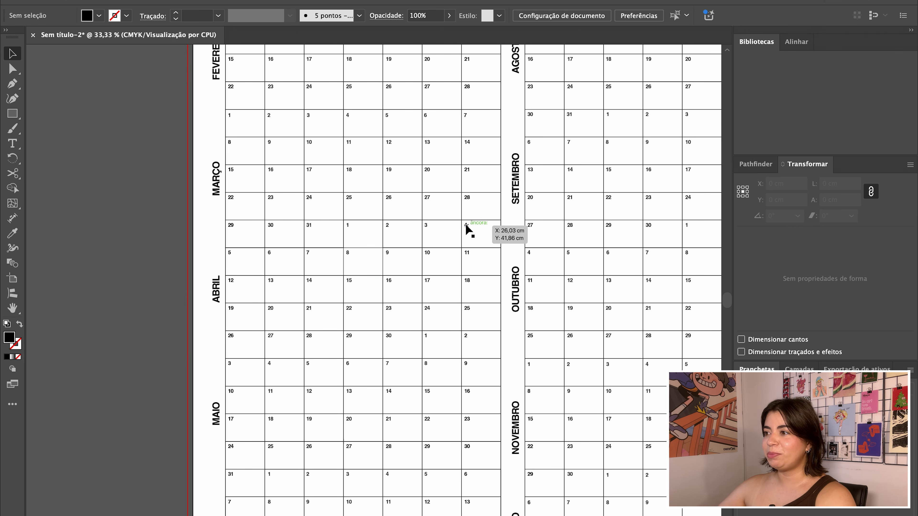
- Select all the day cells across the calendar with the Magic Wand and set their stroke weight to 0,25 pt
{"action": "scroll", "coordinate": [320, 349], "scroll_direction": "down", "scroll_amount": 5}
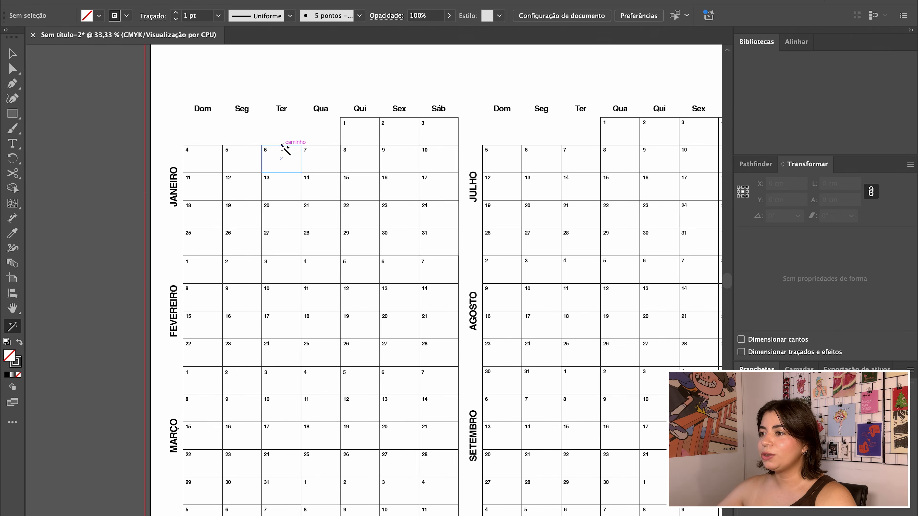
{"action": "left_click", "coordinate": [283, 145]}
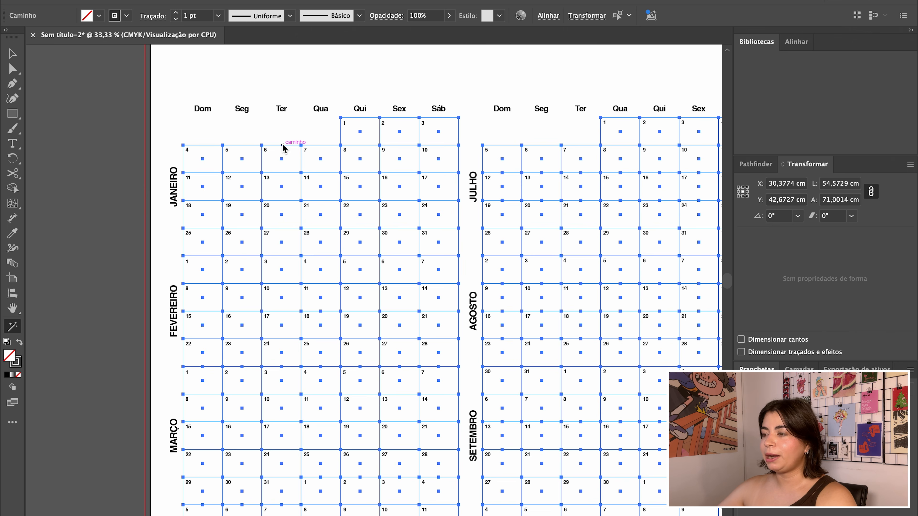
{"action": "left_click", "coordinate": [209, 21]}
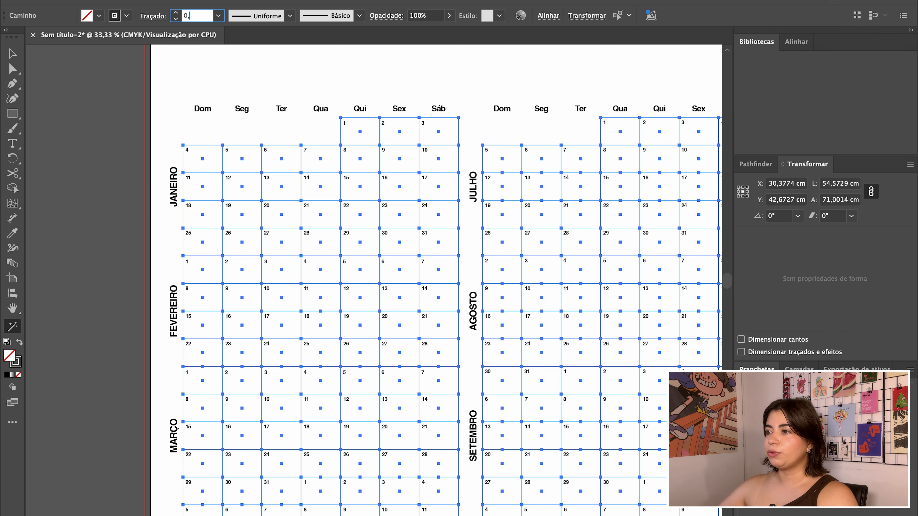
{"action": "key", "text": "ctrl+shift+a"}
- Draw a closed outline around the stepped January block with the Pen tool and give it a 3 pt stroke
{"action": "key", "text": "p"}
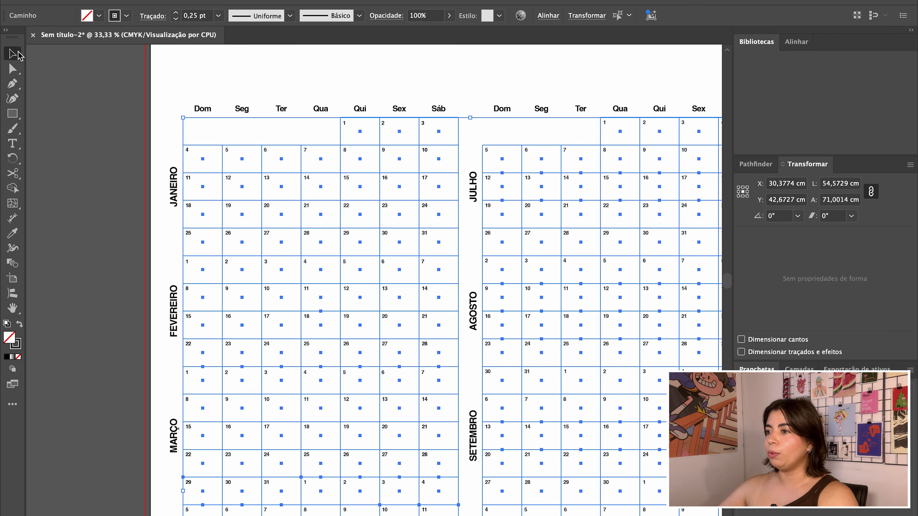
{"action": "key", "text": "ctrl+equal"}
{"action": "left_click", "coordinate": [143, 179]}
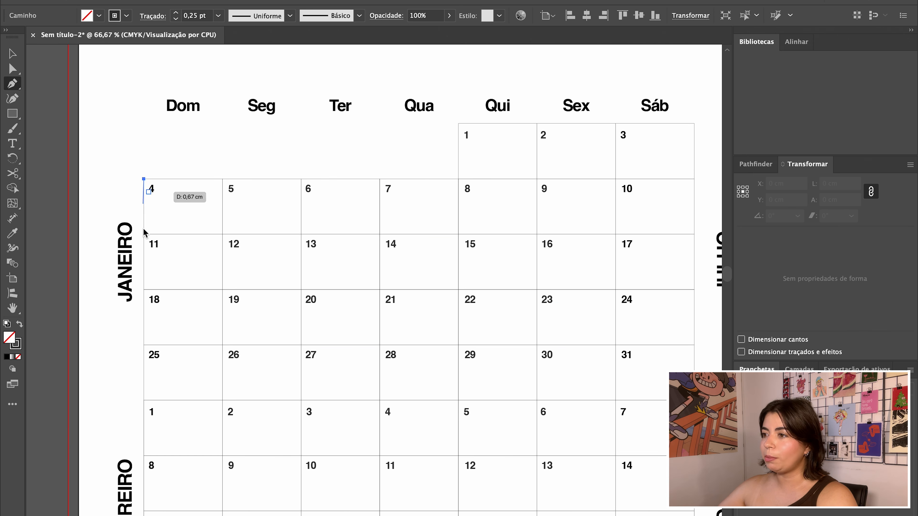
{"action": "left_click", "coordinate": [143, 400]}
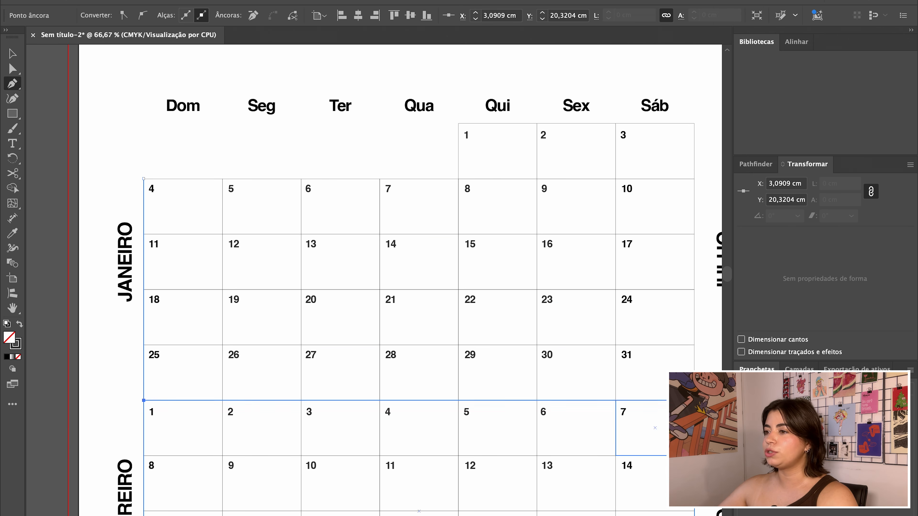
{"action": "left_click", "coordinate": [695, 401]}
{"action": "left_click", "coordinate": [694, 123]}
{"action": "left_click", "coordinate": [458, 123]}
{"action": "left_click", "coordinate": [458, 178]}
{"action": "left_click", "coordinate": [144, 179]}
{"action": "key", "text": "v"}
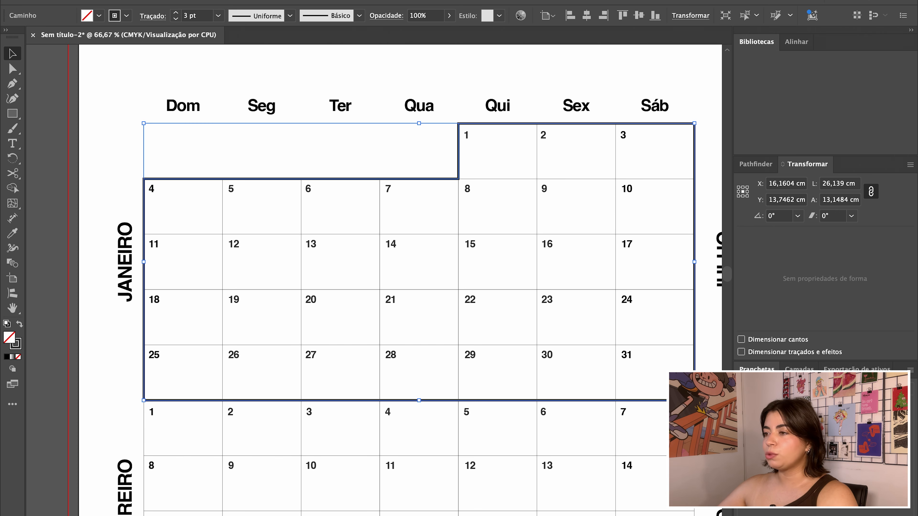
{"action": "left_click", "coordinate": [114, 156]}
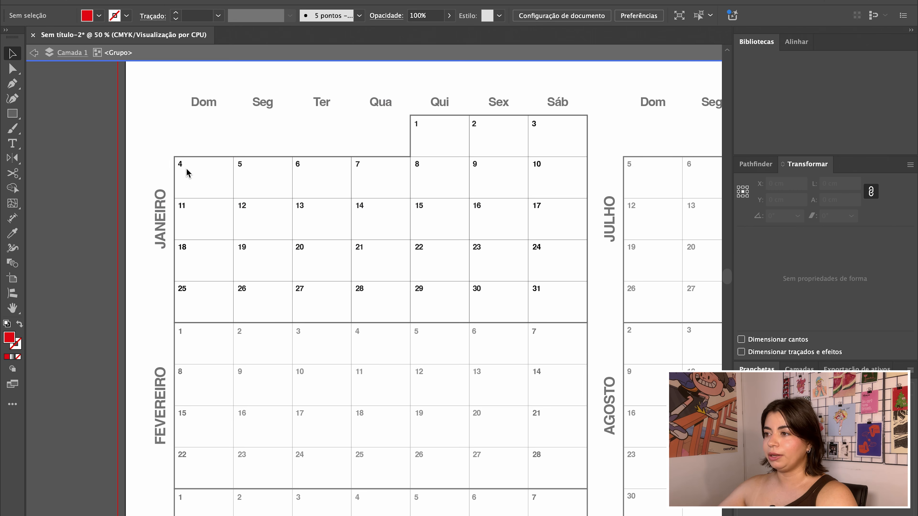
- Select January's Saturday and Sunday dates inside their group and colour them with the red swatch using the Eyedropper
{"action": "left_click_drag", "start_coordinate": [188, 173], "coordinate": [537, 293]}
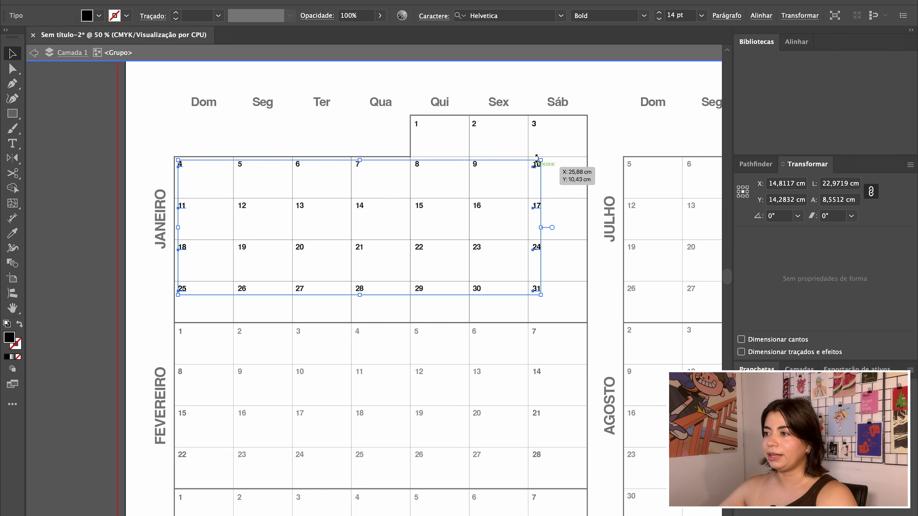
{"action": "left_click", "coordinate": [534, 125], "text": "shift"}
{"action": "scroll", "coordinate": [289, 126], "scroll_direction": "up", "scroll_amount": 5}
{"action": "key", "text": "i"}
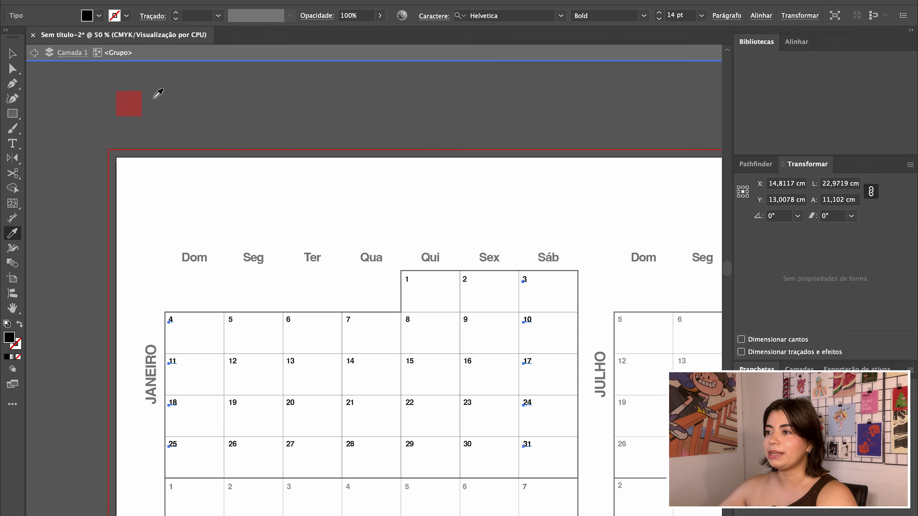
{"action": "left_click", "coordinate": [10, 56]}
{"action": "left_click", "coordinate": [65, 251]}
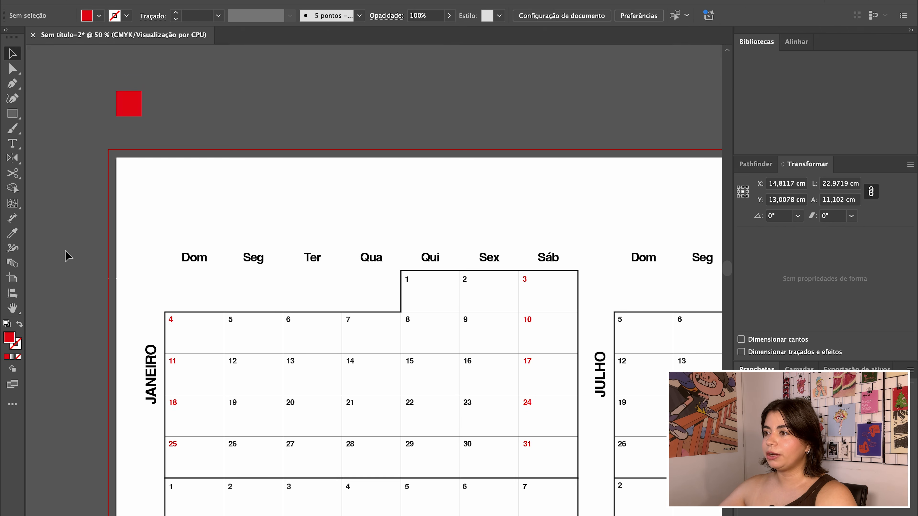
- Colour February's and the remaining months' weekend dates red, along with the weekday headings and month labels
{"action": "scroll", "coordinate": [66, 251], "scroll_direction": "down", "scroll_amount": 5}
{"action": "left_click", "coordinate": [170, 255]}
{"action": "left_click", "coordinate": [173, 297], "text": "shift"}
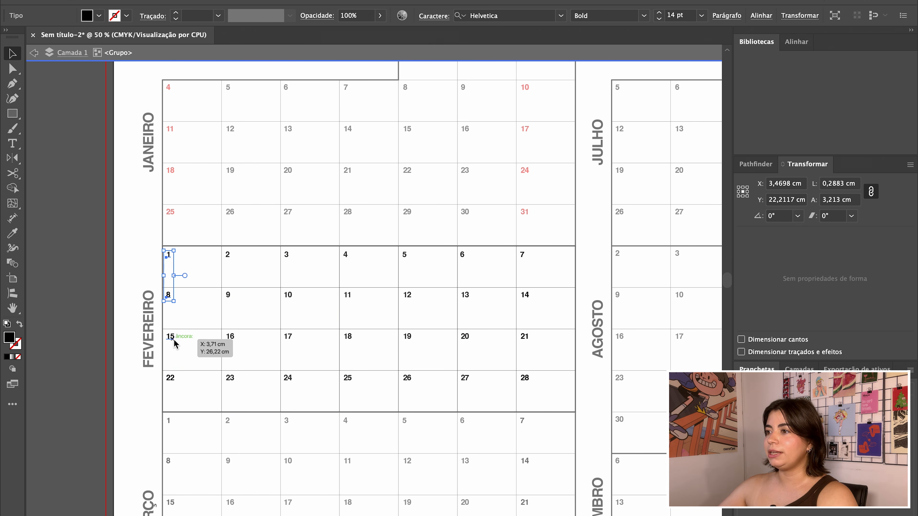
{"action": "left_click", "coordinate": [594, 292]}
{"action": "double_click", "coordinate": [594, 391]}
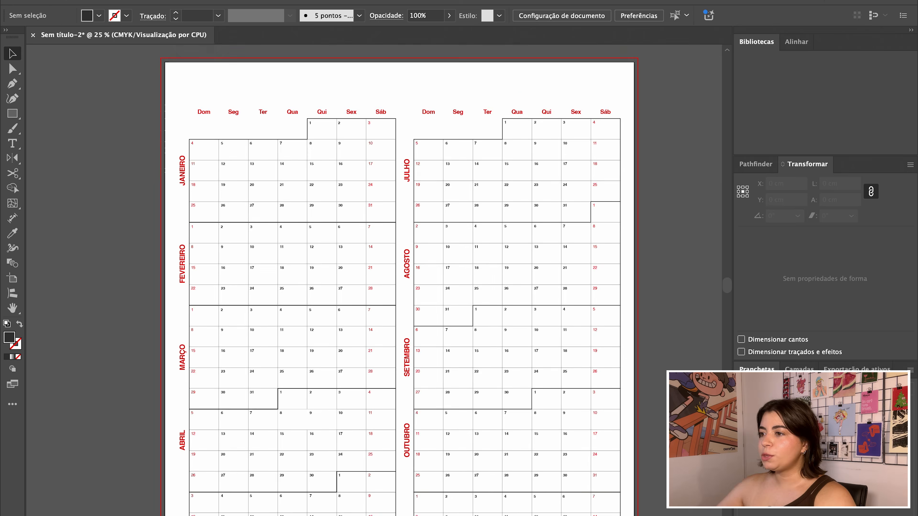
- Add a 60,4 × 85,1 cm background rectangle covering the artboard and bleed, filled with the cream swatch colour and sent behind the calendar
{"action": "left_click_drag", "start_coordinate": [198, 47], "coordinate": [551, 515]}
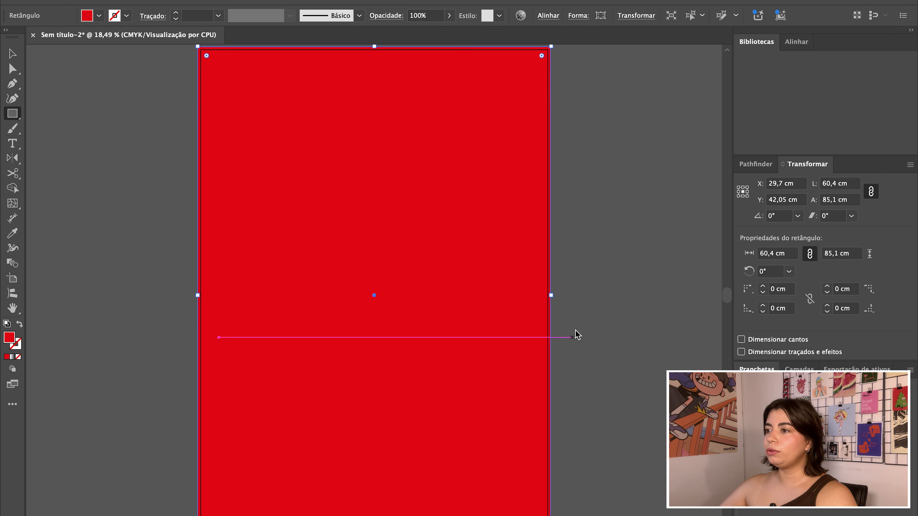
{"action": "scroll", "coordinate": [577, 335], "scroll_direction": "up", "scroll_amount": 3}
{"action": "key", "text": "i"}
{"action": "left_click", "coordinate": [236, 113]}
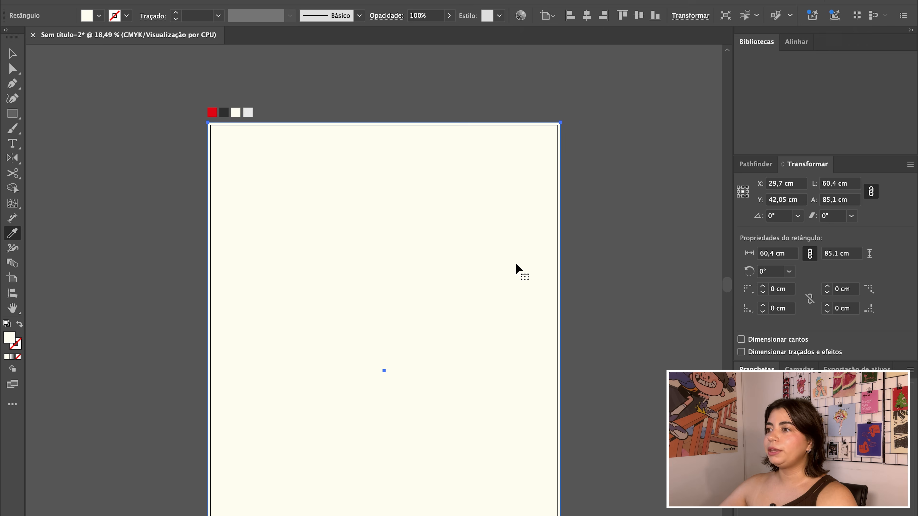
{"action": "scroll", "coordinate": [517, 268], "scroll_direction": "down", "scroll_amount": 2}
{"action": "right_click", "coordinate": [455, 93]}
{"action": "left_click", "coordinate": [644, 499]}
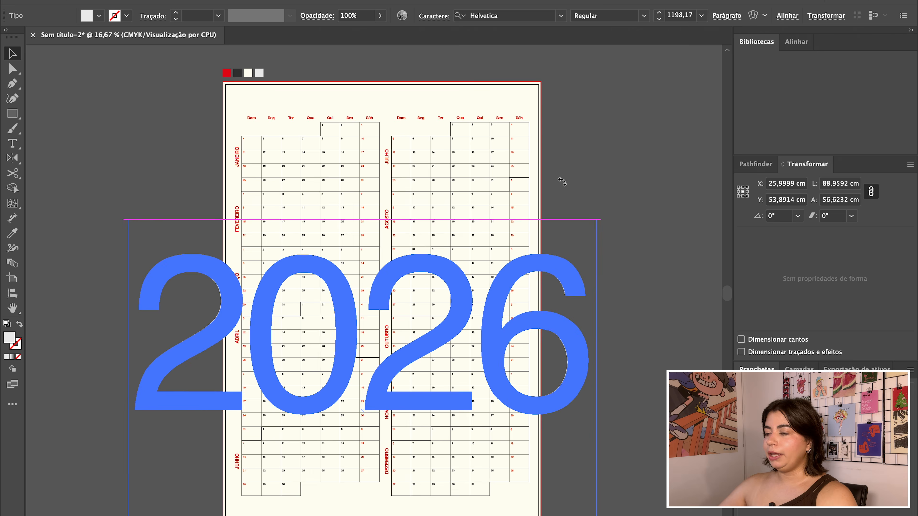
- Rotate the large 2026 text 90°, move it over the middle of the calendar and convert it to outlines
{"action": "left_click_drag", "start_coordinate": [562, 182], "coordinate": [176, 168]}
{"action": "left_click_drag", "start_coordinate": [359, 326], "coordinate": [408, 275]}
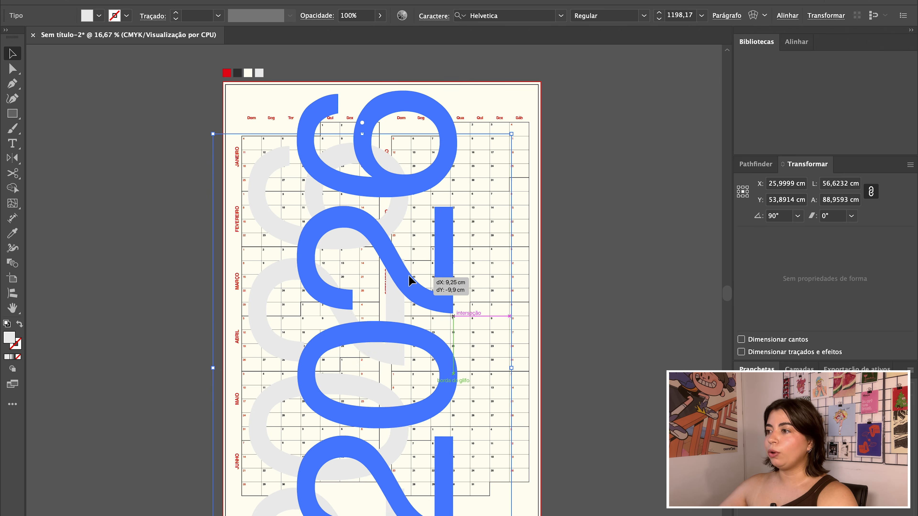
{"action": "key", "text": "ctrl+shift+o"}
- Set the outlined 2026's blending mode to Multiply (Multiplicar) and deselect it
{"action": "left_click", "coordinate": [386, 15]}
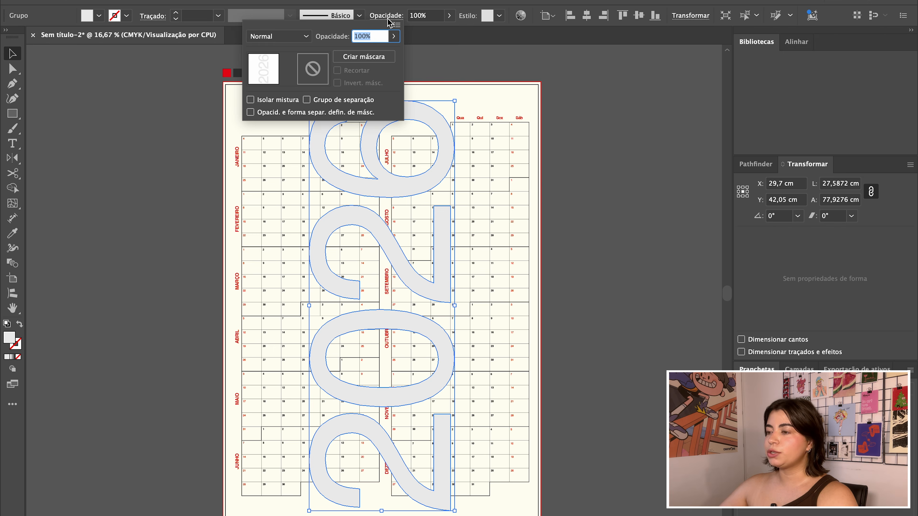
{"action": "left_click", "coordinate": [306, 36]}
{"action": "left_click", "coordinate": [289, 83]}
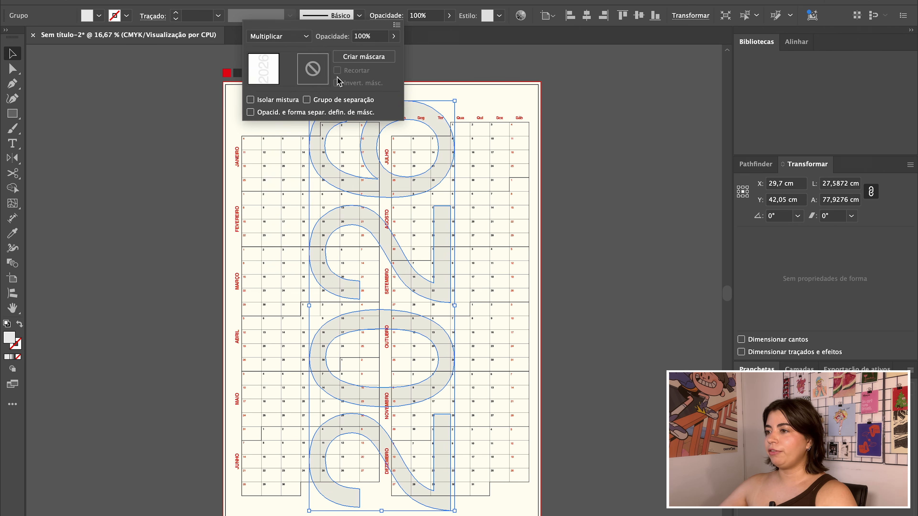
{"action": "left_click", "coordinate": [608, 214]}
{"action": "scroll", "coordinate": [122, 336], "scroll_direction": "up", "scroll_amount": 1}
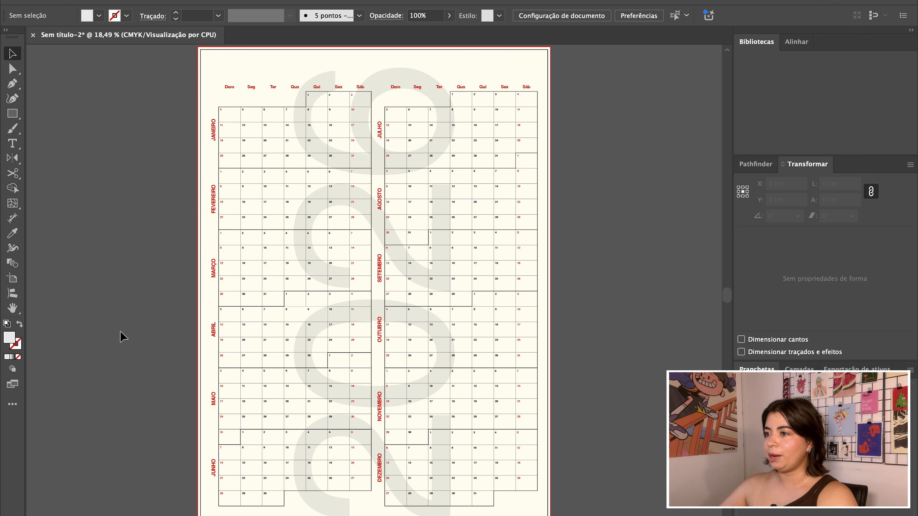
{"action": "left_click_drag", "start_coordinate": [601, 320], "coordinate": [625, 318]}
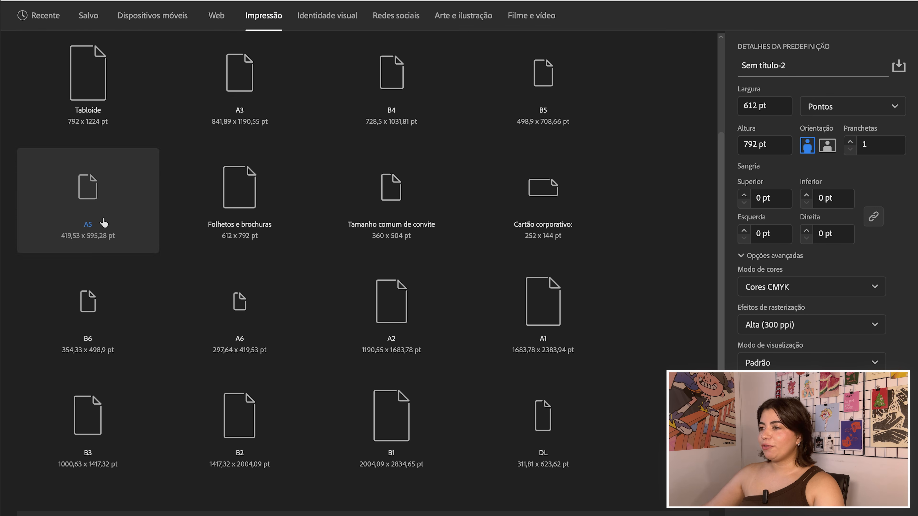
- Create a new landscape A5 print document with centimetres as the unit and a bleed around the page
{"action": "left_click", "coordinate": [103, 222]}
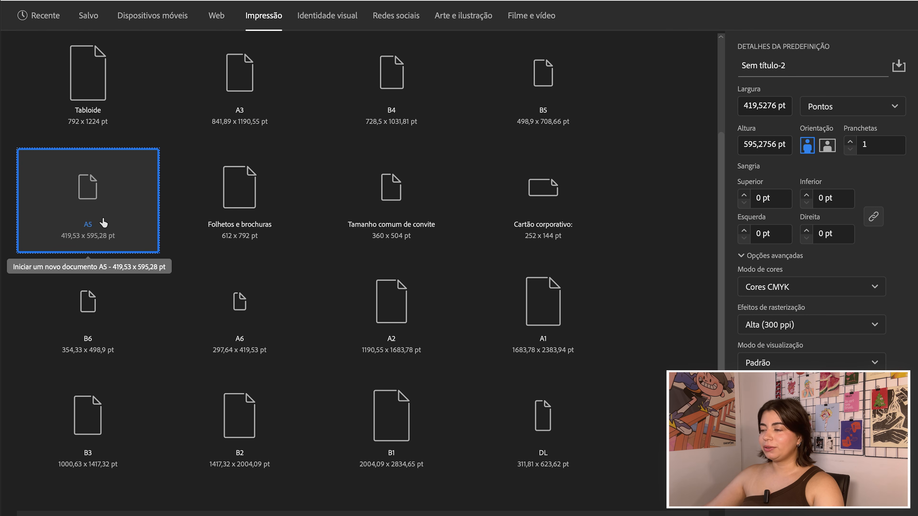
{"action": "left_click", "coordinate": [855, 107]}
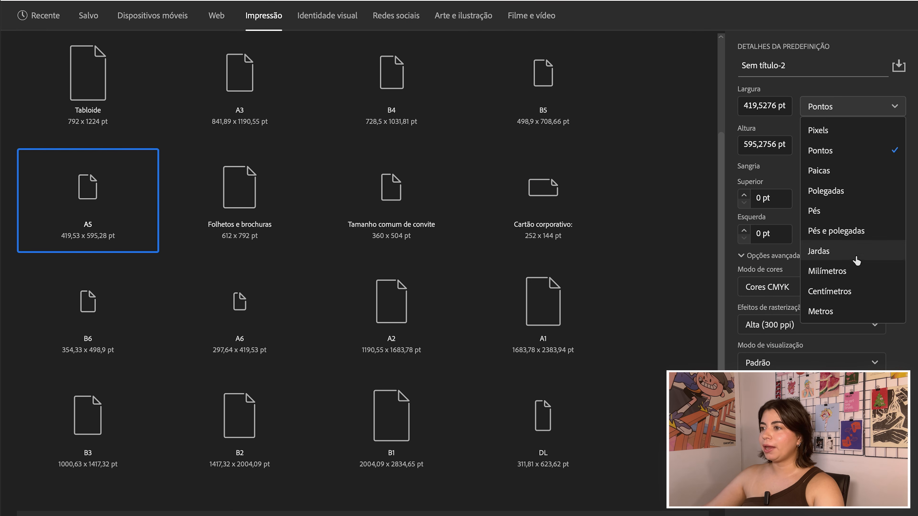
{"action": "left_click", "coordinate": [842, 292]}
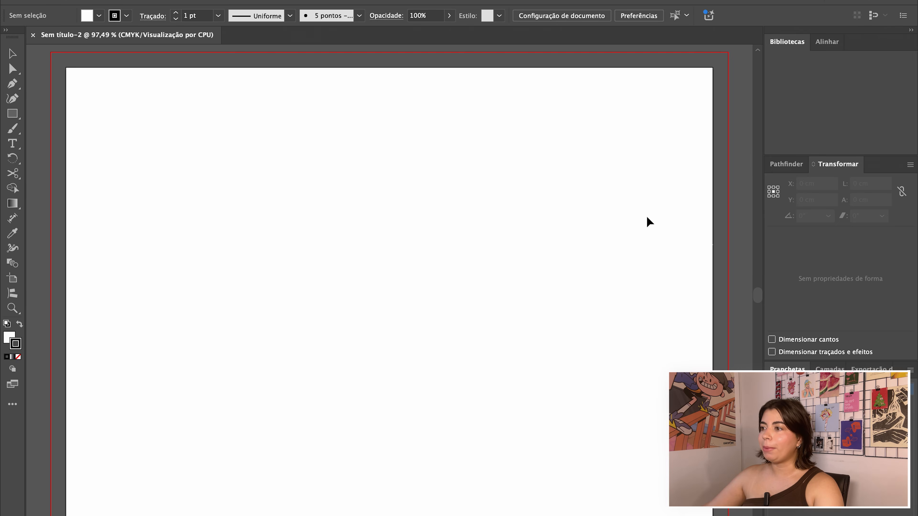
- Duplicate the column rectangle into four side-by-side columns and stretch them to the page's full width
{"action": "key", "text": "ctrl+minus"}
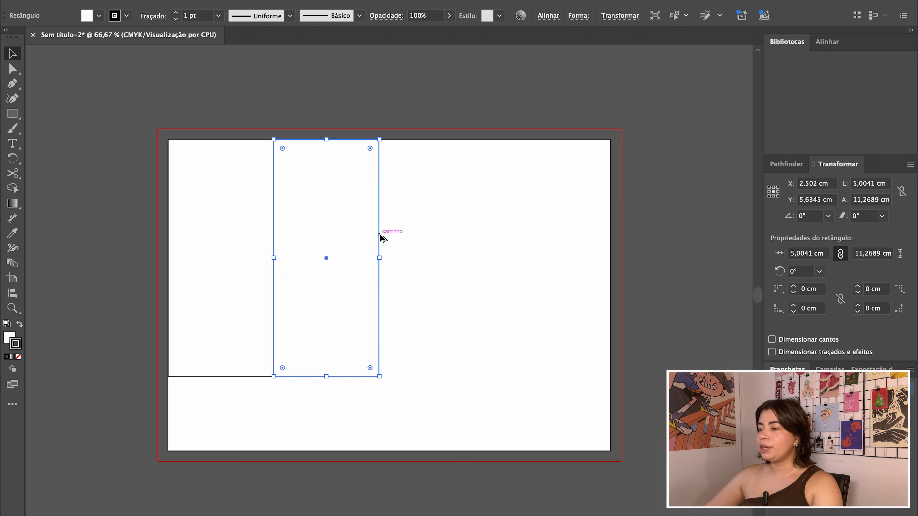
{"action": "left_click_drag", "start_coordinate": [380, 238], "coordinate": [591, 238]}
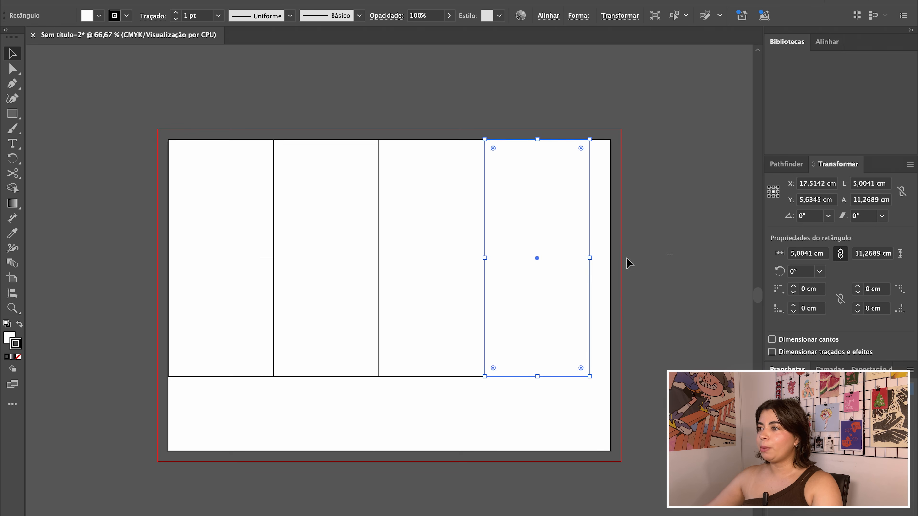
{"action": "left_click_drag", "start_coordinate": [210, 265], "coordinate": [210, 264]}
{"action": "left_click_drag", "start_coordinate": [590, 259], "coordinate": [611, 259]}
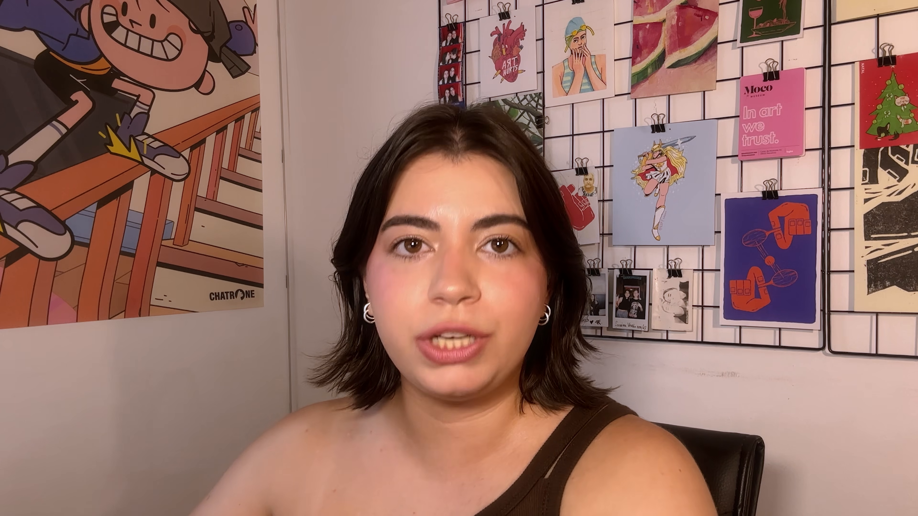
- Change the copied Seg labels after Ter to Qua, Qui, Sex, Sáb and Dom
{"action": "type", "text": "Qua"}
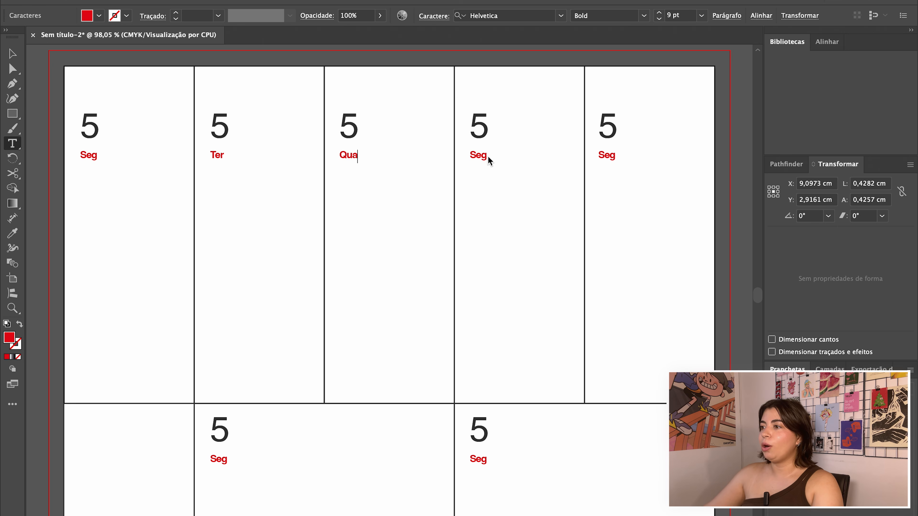
{"action": "double_click", "coordinate": [481, 155]}
{"action": "type", "text": "Qui"}
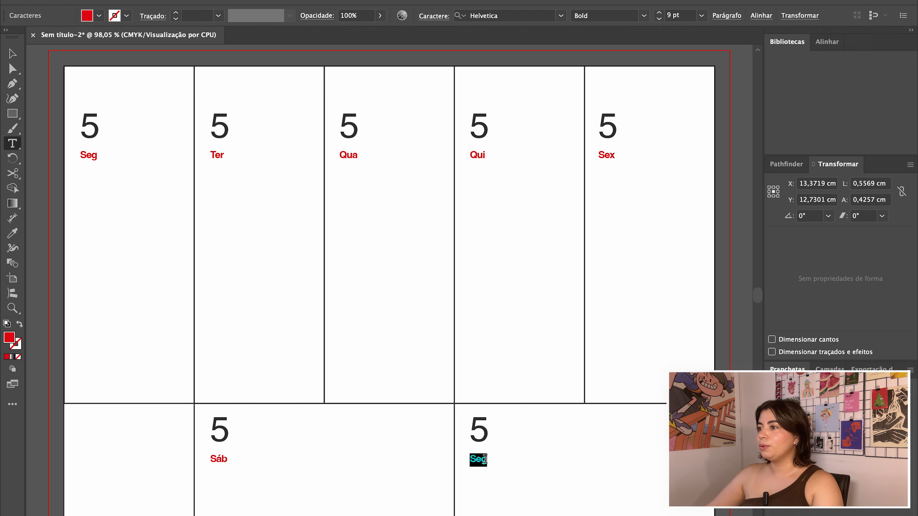
- Run the MakeNumbersSequence script on the seven selected day numbers with start 5, end 11, sorted by rows
{"action": "left_click", "coordinate": [61, 103]}
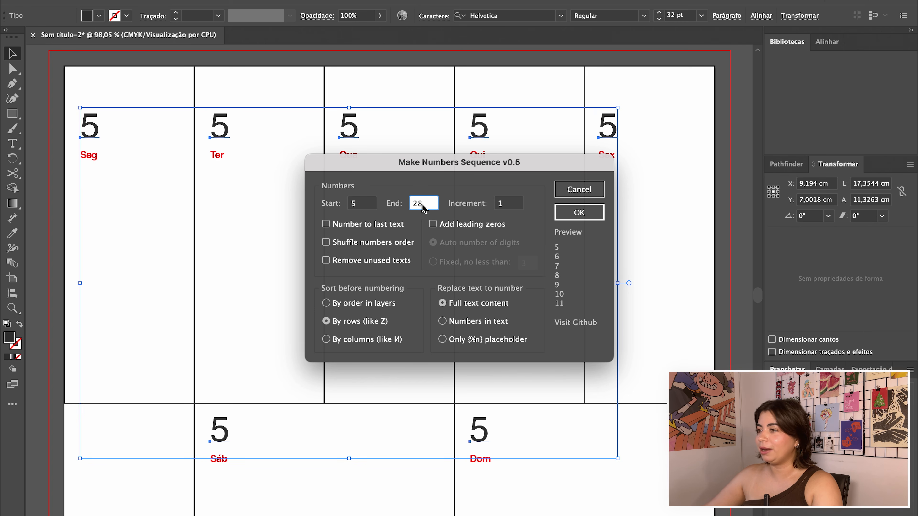
{"action": "left_click", "coordinate": [384, 323]}
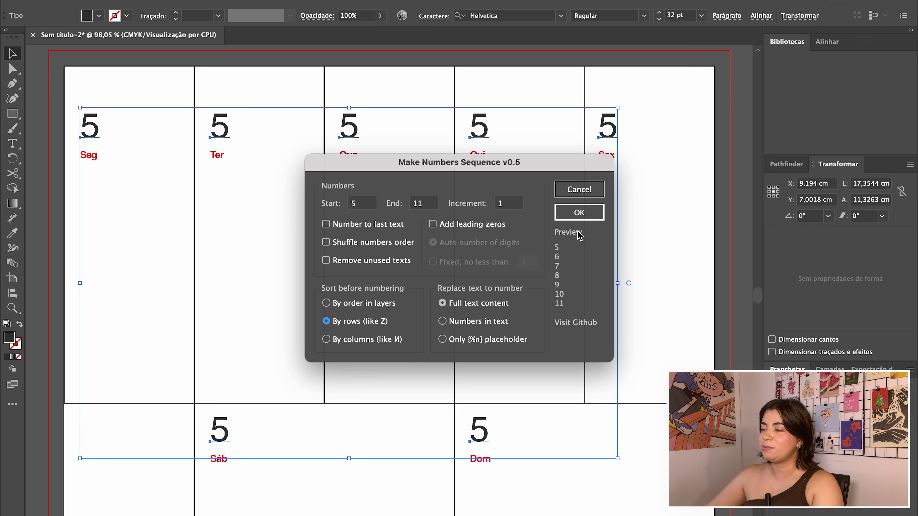
{"action": "left_click", "coordinate": [580, 213]}
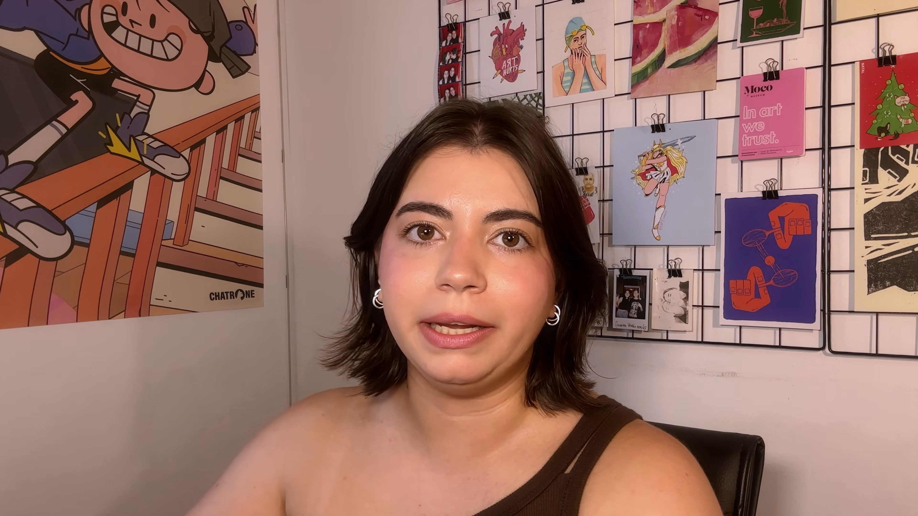
- Place the January mini calendar in the empty cell under Seg 5 on the weekly page and deselect it
{"action": "left_click_drag", "start_coordinate": [98, 181], "coordinate": [241, 495]}
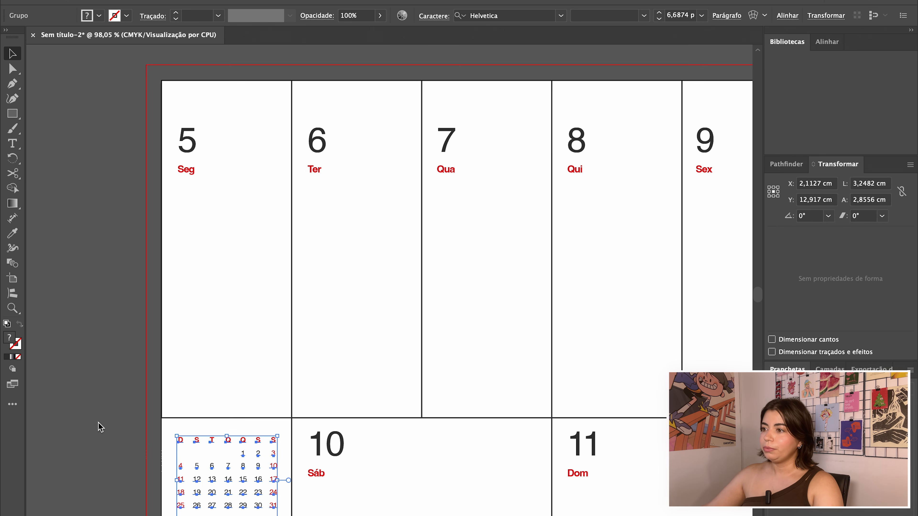
{"action": "left_click", "coordinate": [99, 427]}
{"action": "left_click_drag", "start_coordinate": [477, 418], "coordinate": [365, 394]}
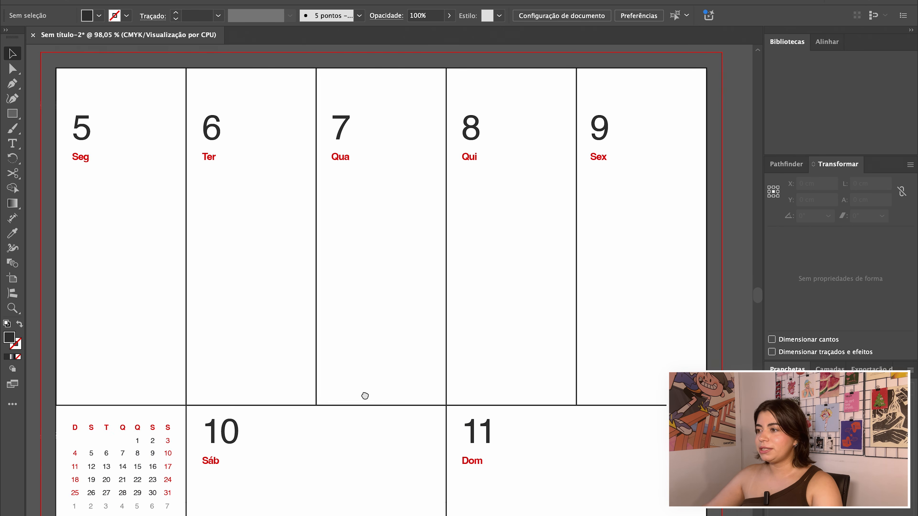
{"action": "key", "text": "ctrl+plus"}
{"action": "key", "text": "ctrl+plus"}
{"action": "key", "text": "ctrl+plus"}
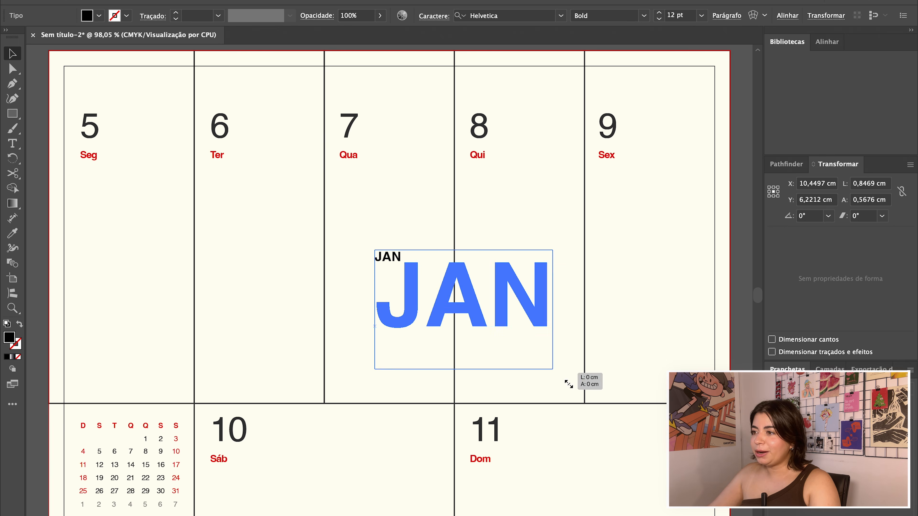
- Enlarge the JAN text to about 191 pt across the day columns and set its font style to Regular
{"action": "left_click_drag", "start_coordinate": [551, 349], "coordinate": [356, 254]}
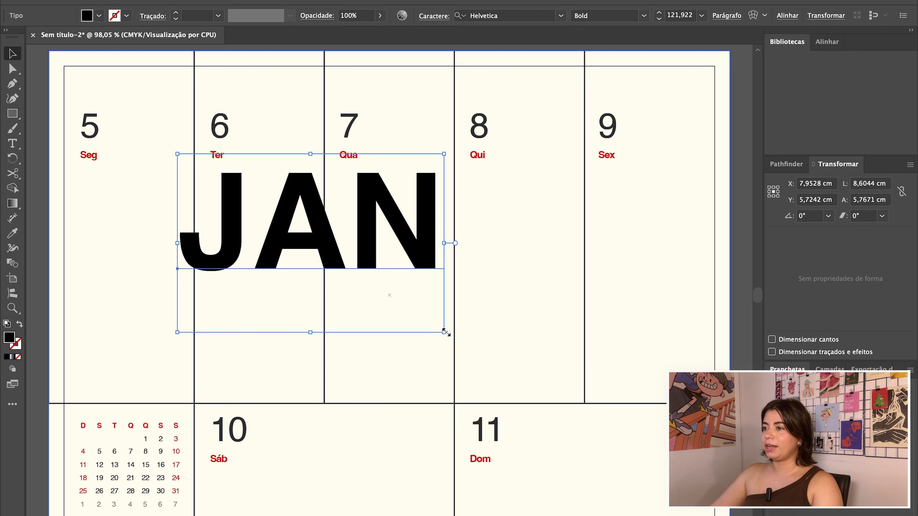
{"action": "left_click_drag", "start_coordinate": [445, 330], "coordinate": [623, 426]}
{"action": "left_click", "coordinate": [644, 16]}
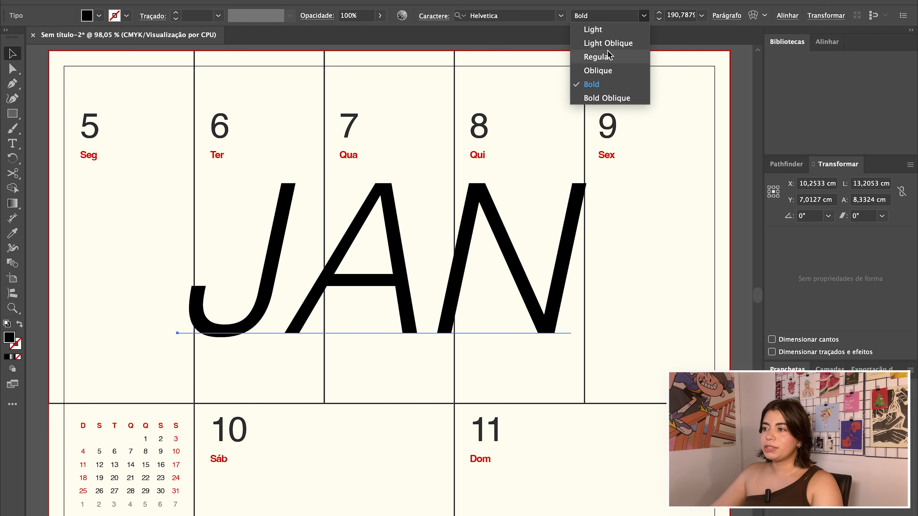
{"action": "left_click", "coordinate": [661, 55]}
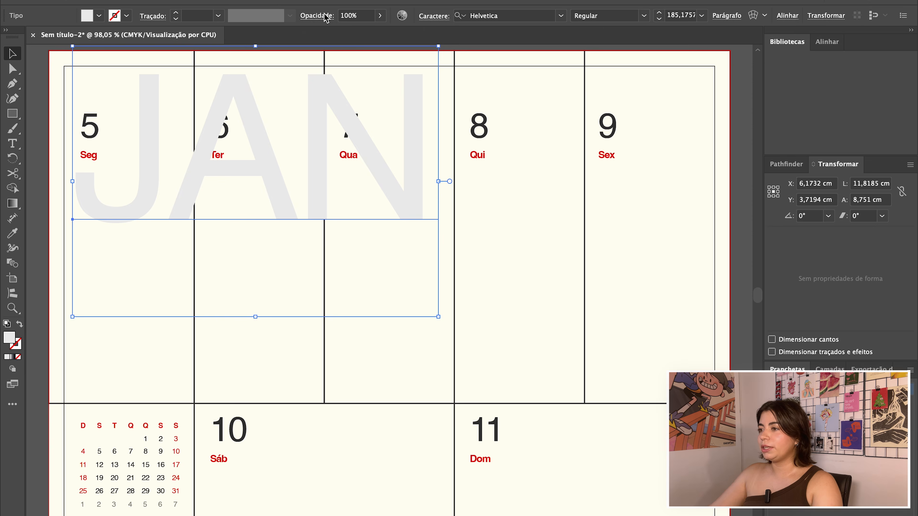
- Set the light grey JAN text's blend mode to Multiplicar and shrink the text slightly
{"action": "left_click", "coordinate": [326, 18]}
{"action": "left_click", "coordinate": [236, 36]}
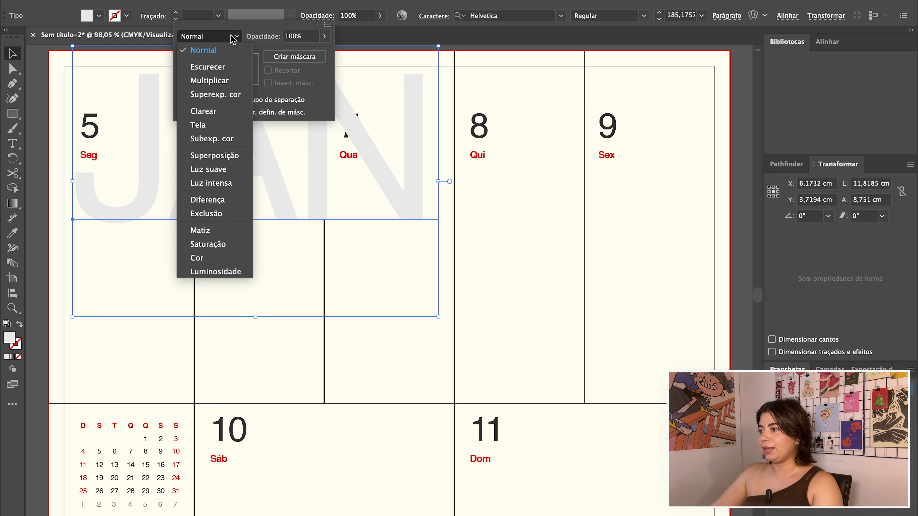
{"action": "left_click", "coordinate": [227, 82]}
{"action": "left_click_drag", "start_coordinate": [439, 317], "coordinate": [426, 308]}
{"action": "left_click", "coordinate": [621, 61]}
- Examine the dotted grid, the JAN watermark and the day cells across the weekly page
{"action": "scroll", "coordinate": [621, 62], "scroll_direction": "up", "scroll_amount": 3}
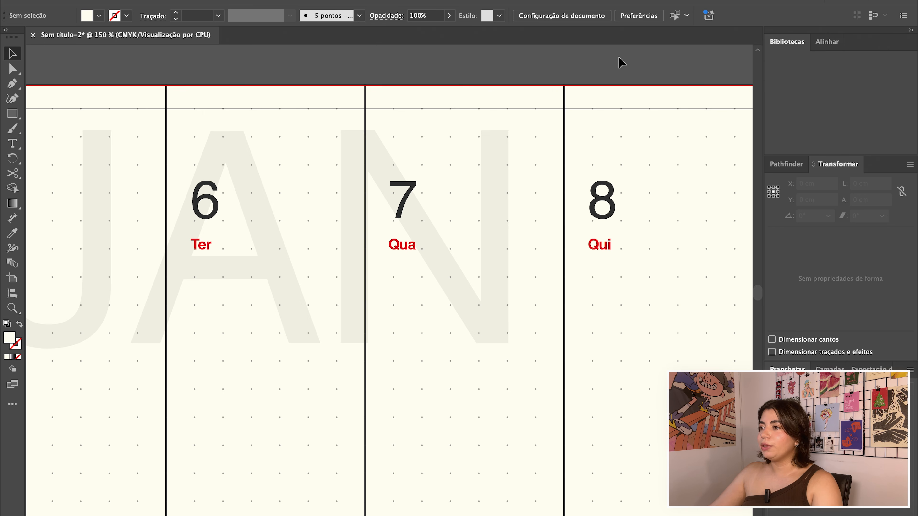
{"action": "scroll", "coordinate": [488, 55], "scroll_direction": "right", "scroll_amount": 10}
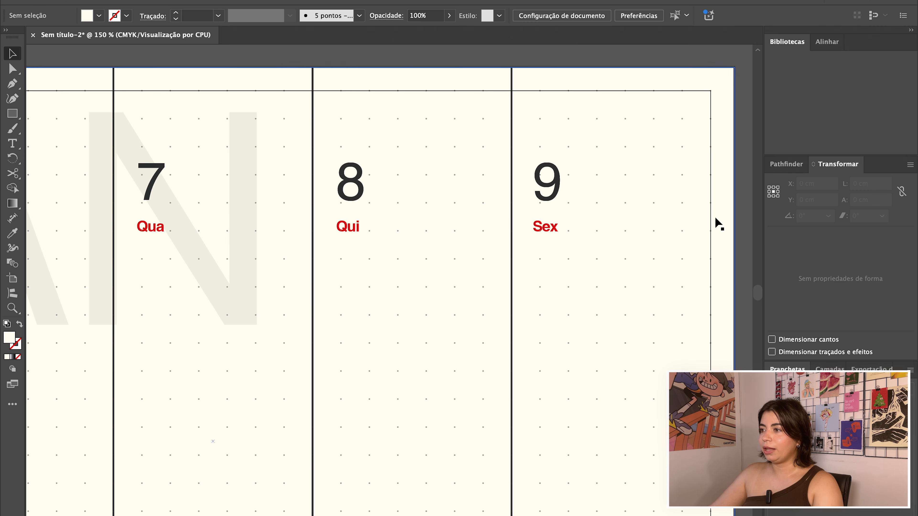
{"action": "scroll", "coordinate": [752, 300], "scroll_direction": "down", "scroll_amount": 5}
{"action": "scroll", "coordinate": [760, 229], "scroll_direction": "down", "scroll_amount": 5}
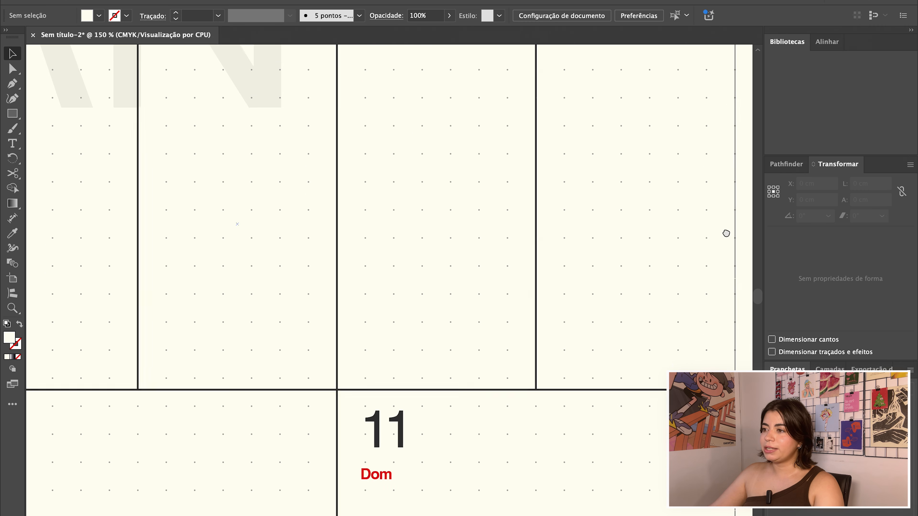
{"action": "scroll", "coordinate": [725, 231], "scroll_direction": "left", "scroll_amount": 5}
{"action": "scroll", "coordinate": [605, 183], "scroll_direction": "up", "scroll_amount": 2}
{"action": "scroll", "coordinate": [436, 194], "scroll_direction": "up", "scroll_amount": 4}
{"action": "scroll", "coordinate": [436, 195], "scroll_direction": "left", "scroll_amount": 2}
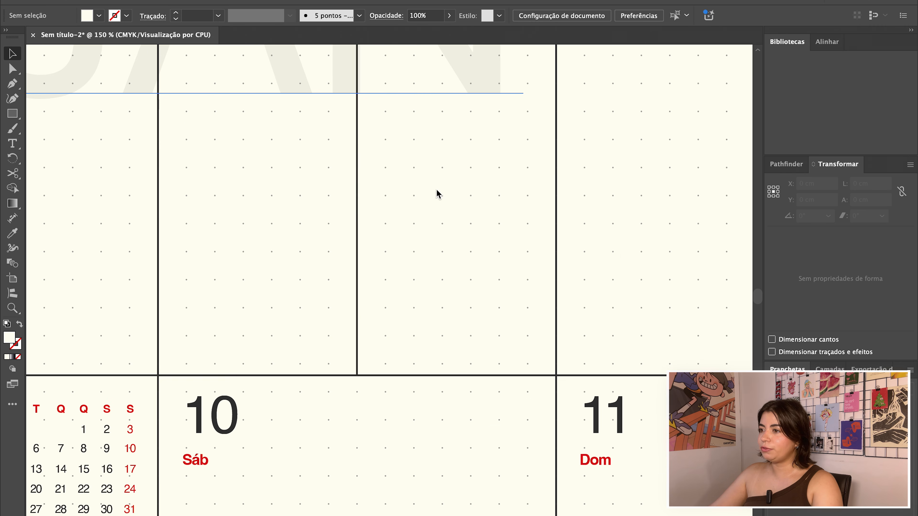
{"action": "key", "text": "ctrl+minus"}
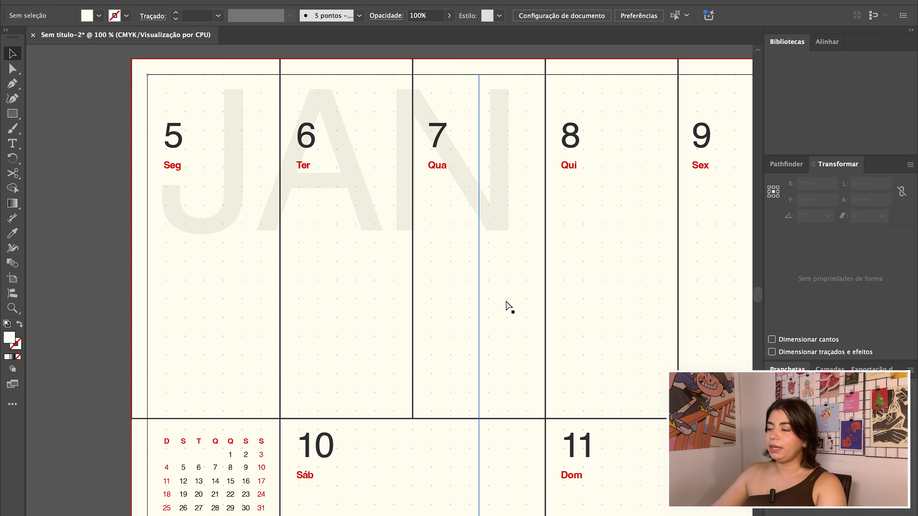
{"action": "key", "text": "super+0"}
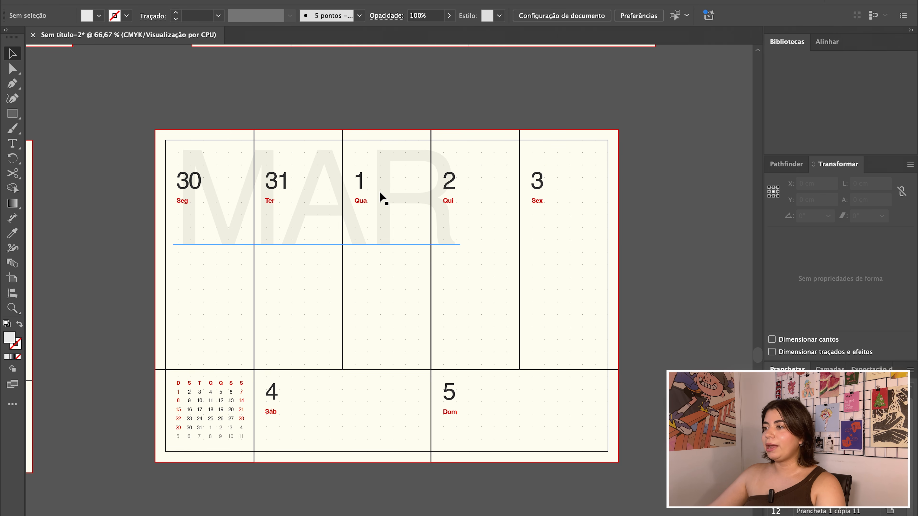
- Add an ABR copy of the MAR watermark and place it in the lower-right corner of the 30–5 weekly page
{"action": "type", "text": "tABR"}
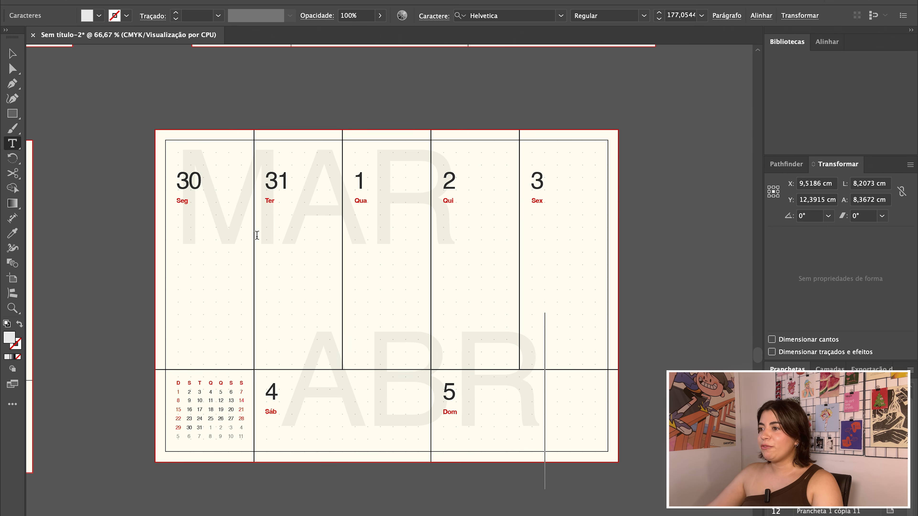
{"action": "left_click", "coordinate": [11, 53]}
{"action": "left_click_drag", "start_coordinate": [395, 421], "coordinate": [450, 436]}
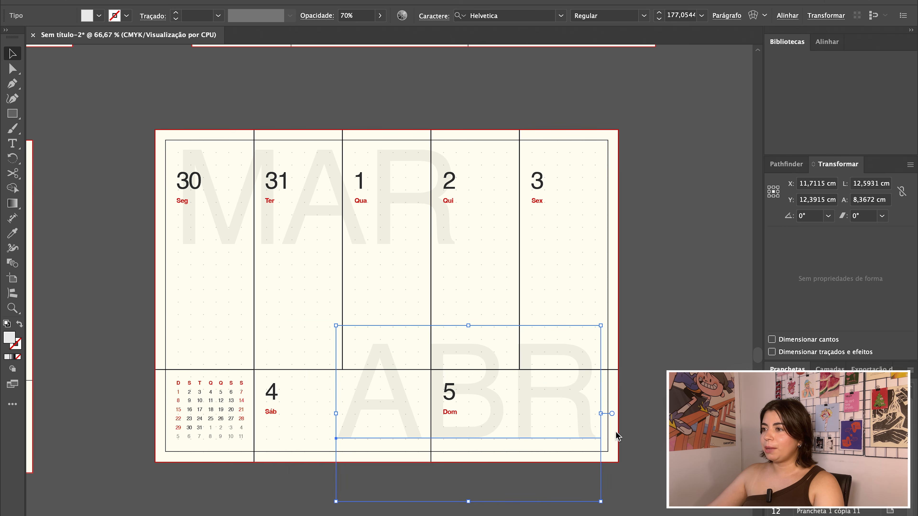
{"action": "left_click", "coordinate": [687, 366]}
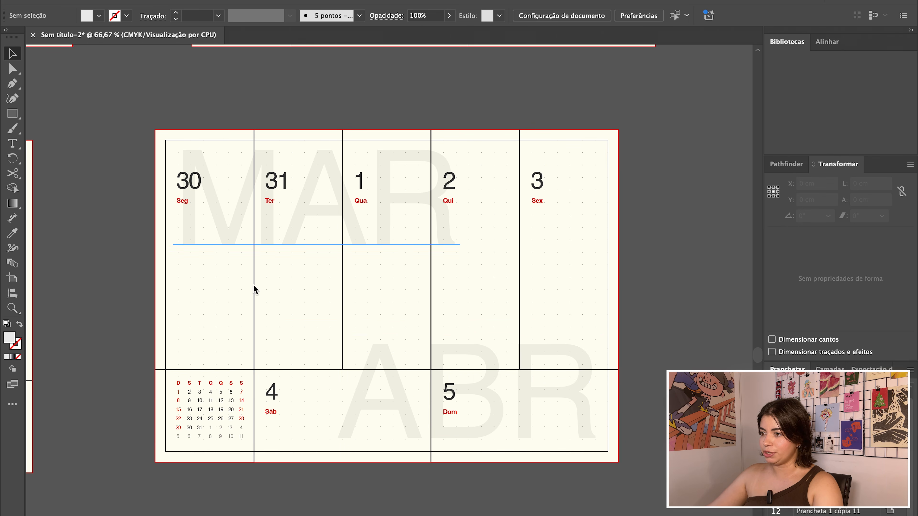
- Draw a stepped Pen path between March and April, running down between days 31 and 1 and around the Saturday 4 cell
{"action": "left_click", "coordinate": [266, 245]}
{"action": "left_click", "coordinate": [283, 116]}
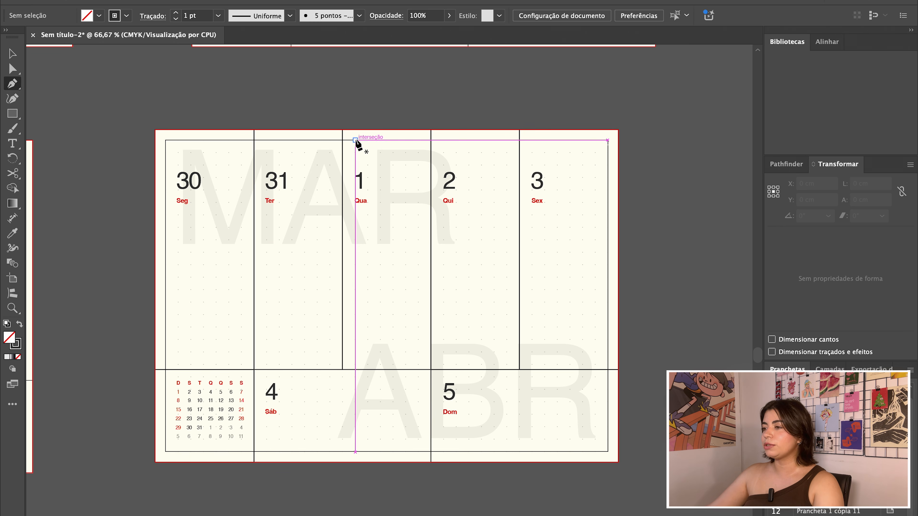
{"action": "left_click", "coordinate": [343, 130]}
{"action": "left_click", "coordinate": [342, 370]}
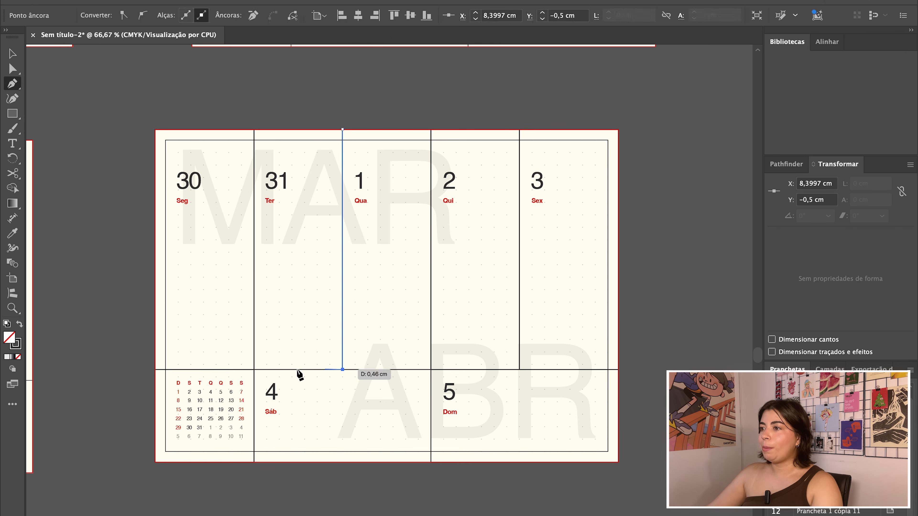
{"action": "left_click", "coordinate": [254, 370]}
{"action": "left_click", "coordinate": [254, 462]}
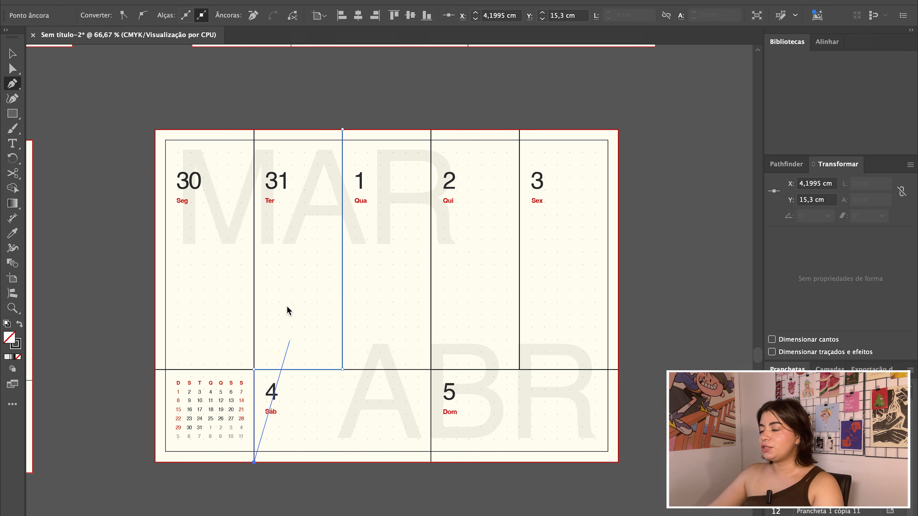
{"action": "key", "text": "v"}
{"action": "left_click", "coordinate": [229, 65]}
- Set the stroke weight of the stepped month divider to 3 pt and deselect it
{"action": "left_click", "coordinate": [342, 155]}
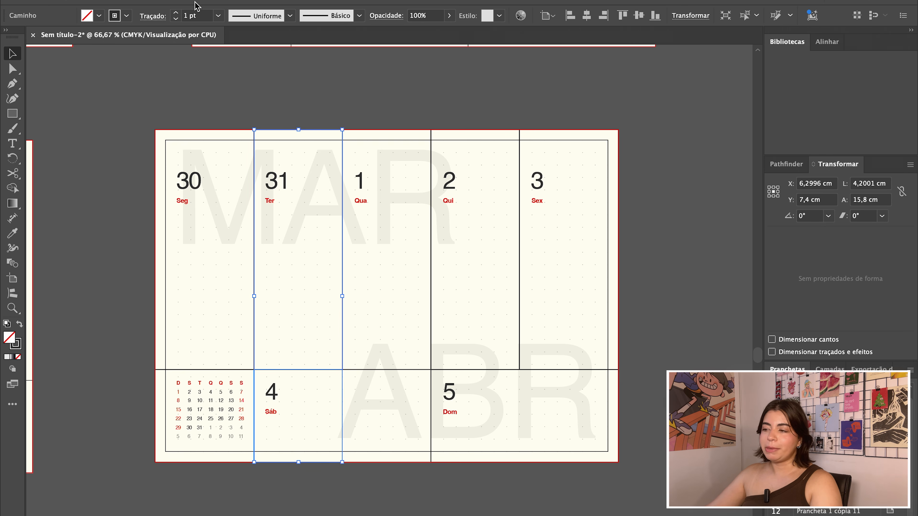
{"action": "left_click", "coordinate": [178, 13]}
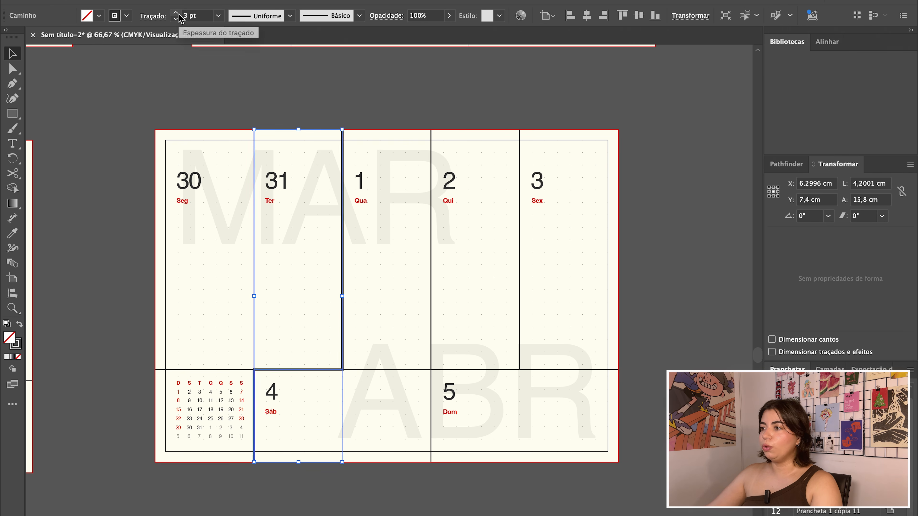
{"action": "left_click", "coordinate": [292, 94]}
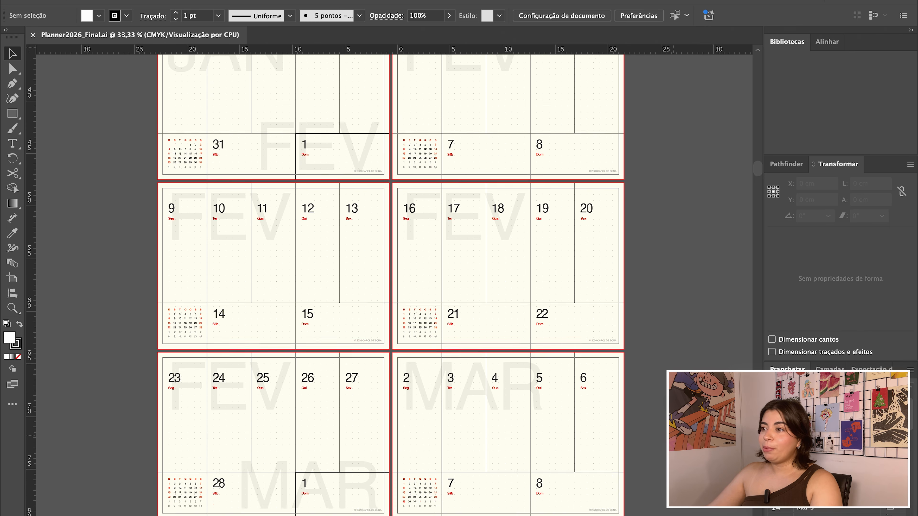
- Look through the weekly pages from February to June in Planner2026_Final.ai
{"action": "scroll", "coordinate": [663, 459], "scroll_direction": "down", "scroll_amount": 5}
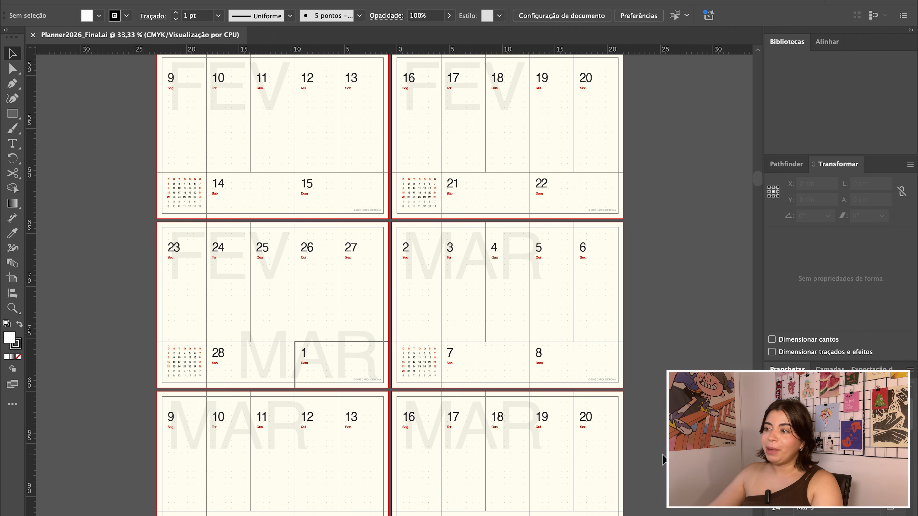
{"action": "scroll", "coordinate": [663, 459], "scroll_direction": "down", "scroll_amount": 10}
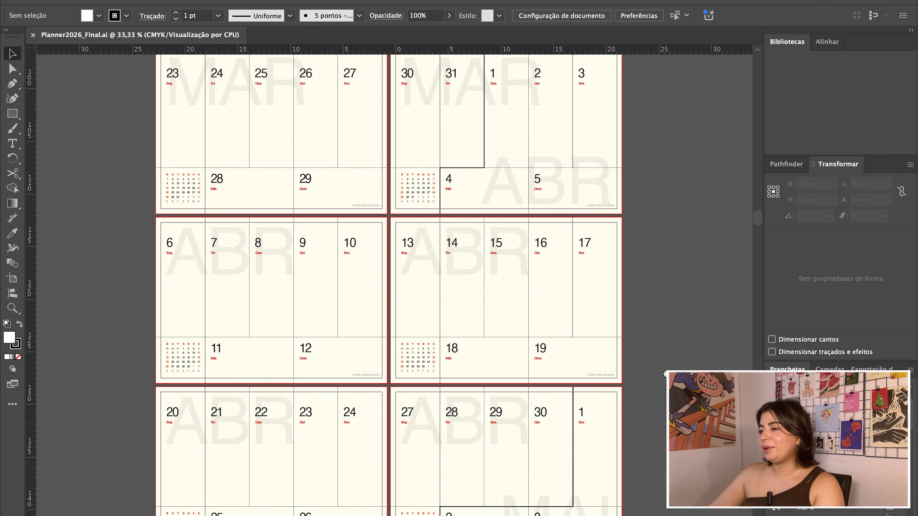
{"action": "scroll", "coordinate": [666, 374], "scroll_direction": "down", "scroll_amount": 10}
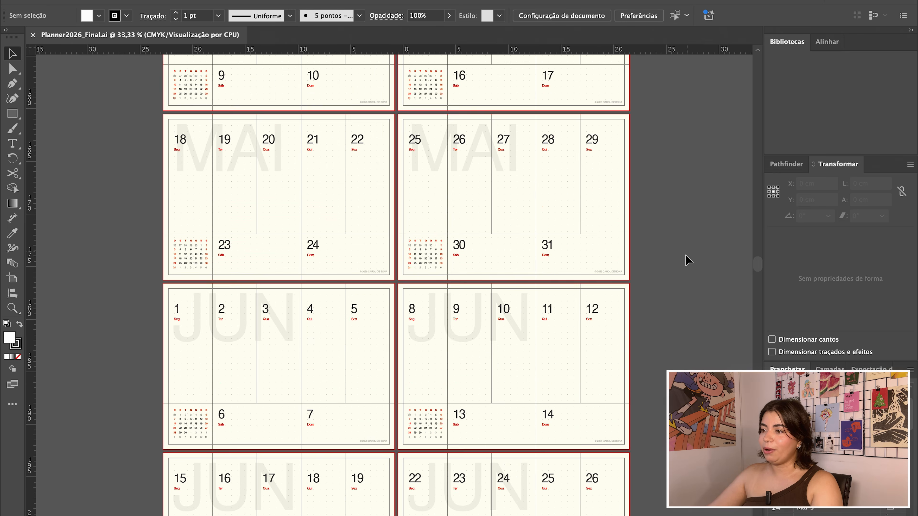